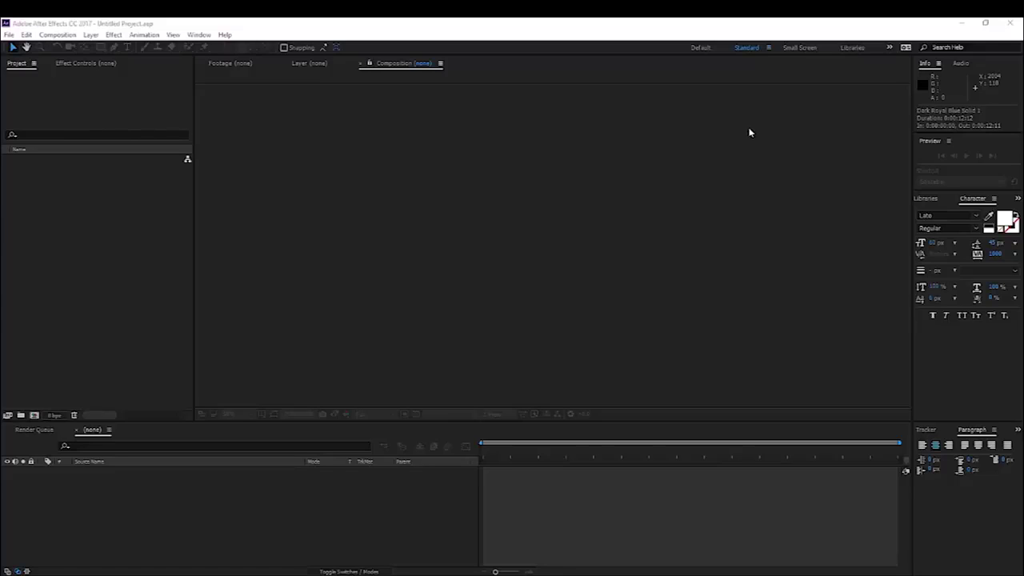
Step: Create a composition named Main Comp, 1920 wide, 0:00:10:00 long at 30 fps
left_click(70, 39)
left_click(72, 44)
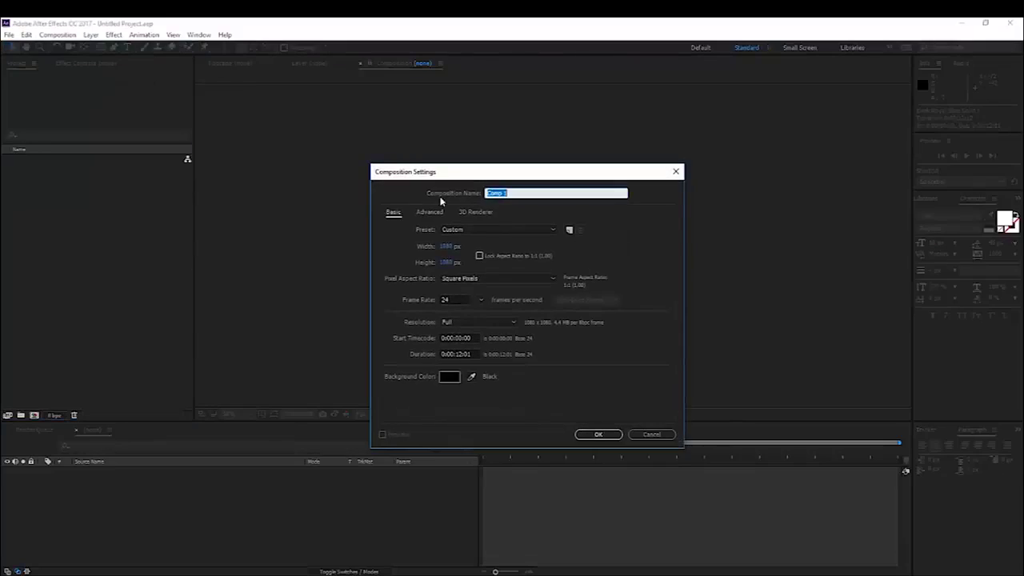
left_click(429, 232)
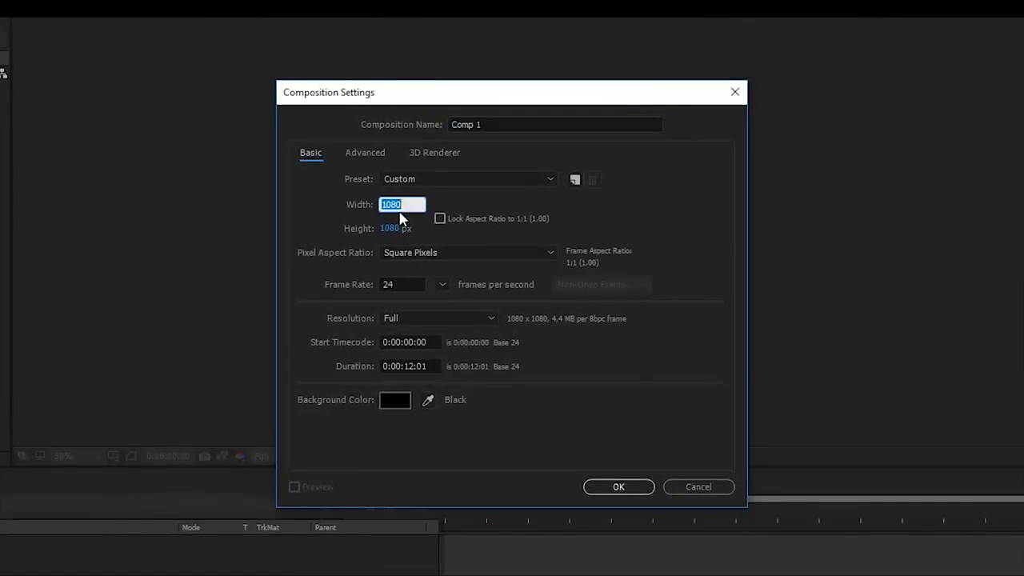
type("1920")
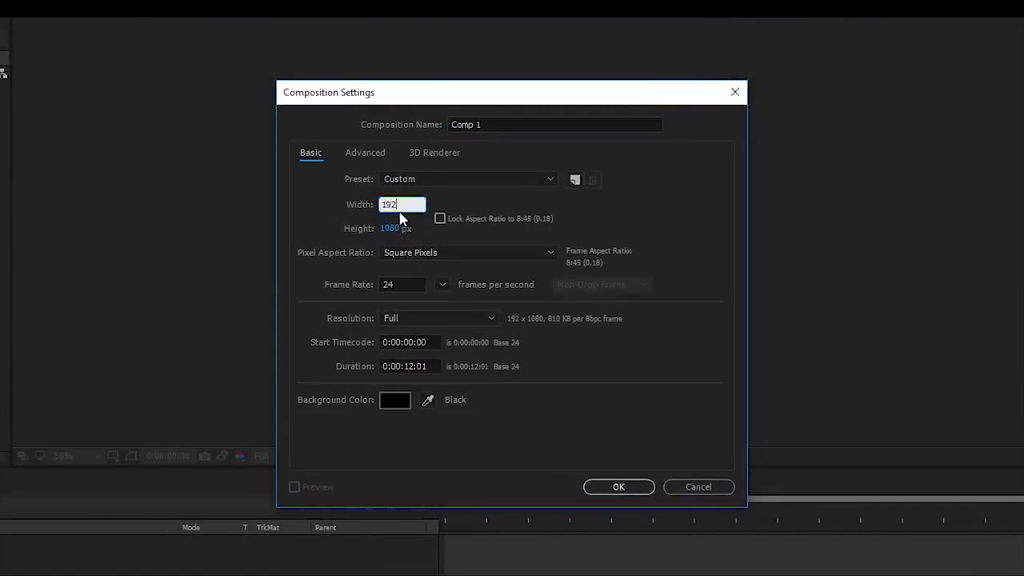
key("Tab")
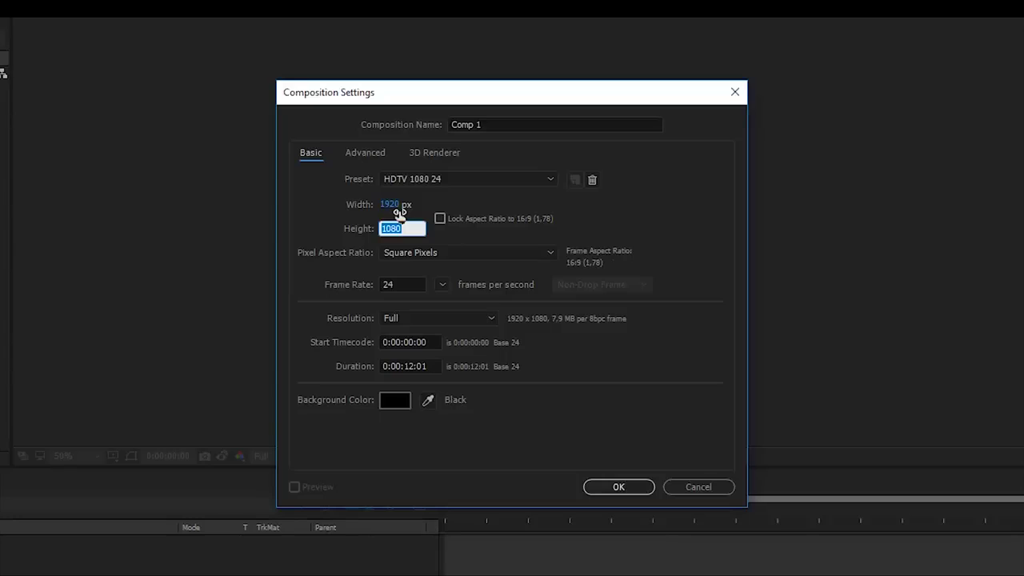
left_click(496, 121)
type("Main Co")
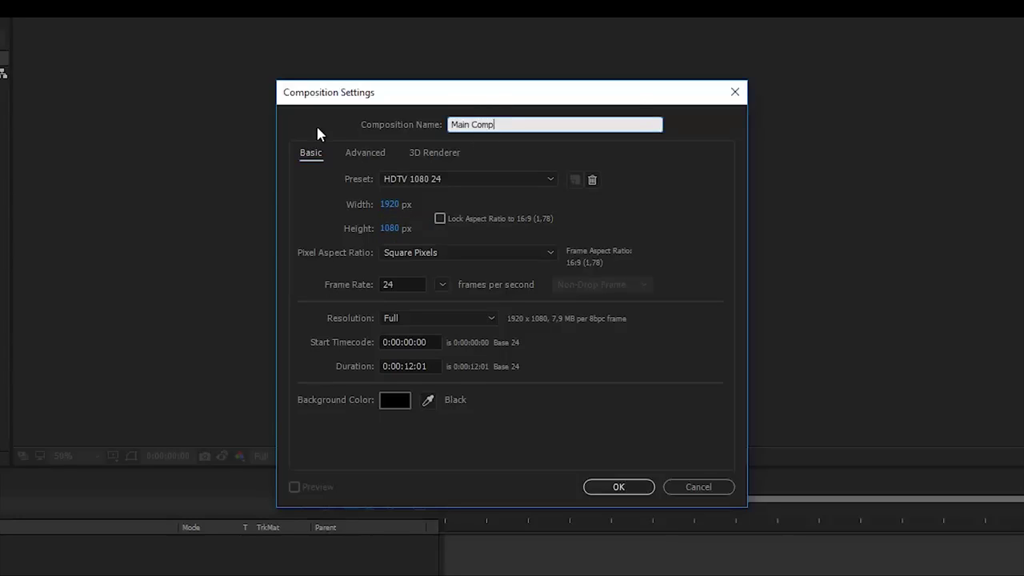
left_click(411, 366)
key("BackSpace")
type("0")
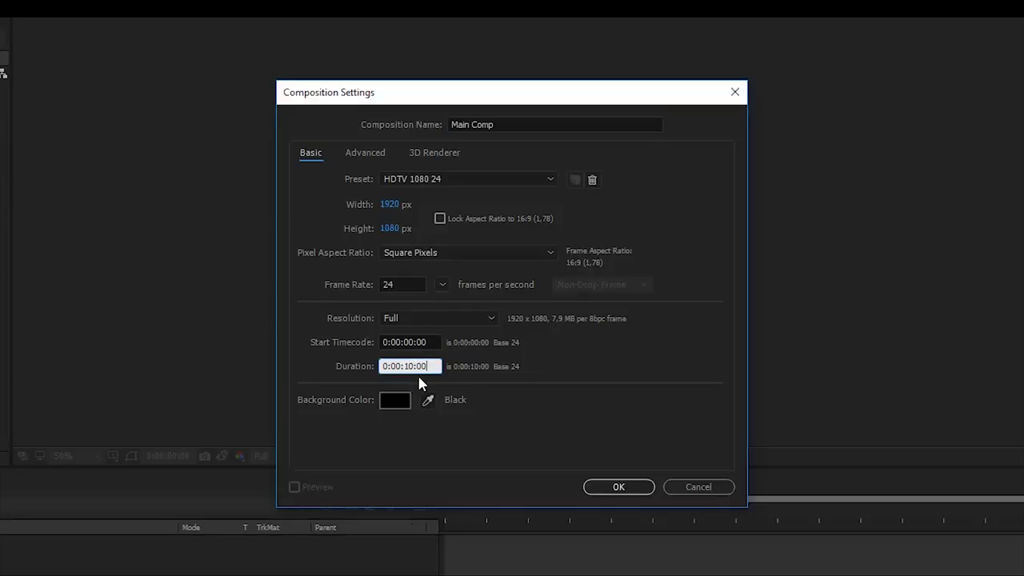
left_click(402, 285)
type("30")
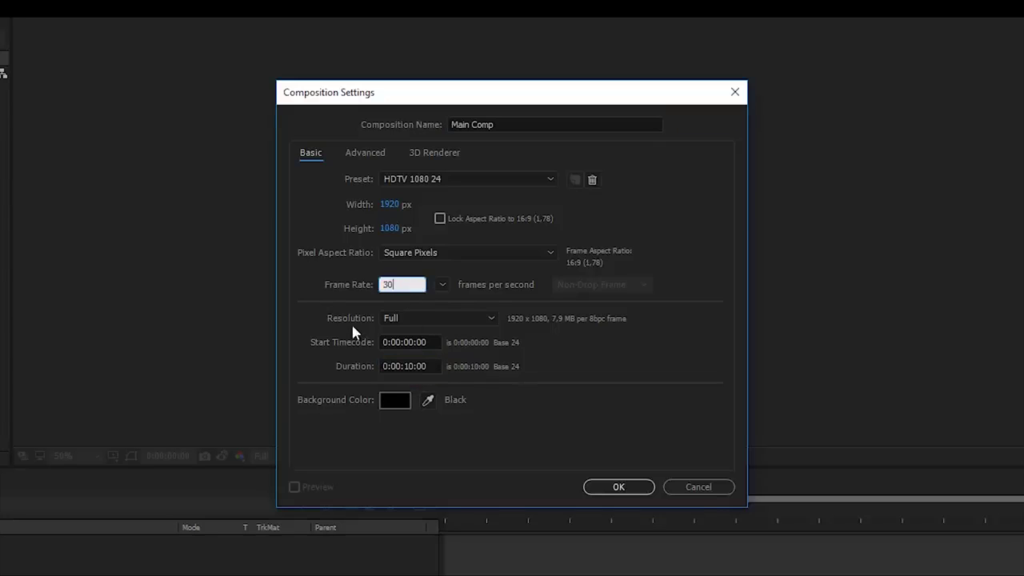
left_click(506, 414)
left_click(618, 487)
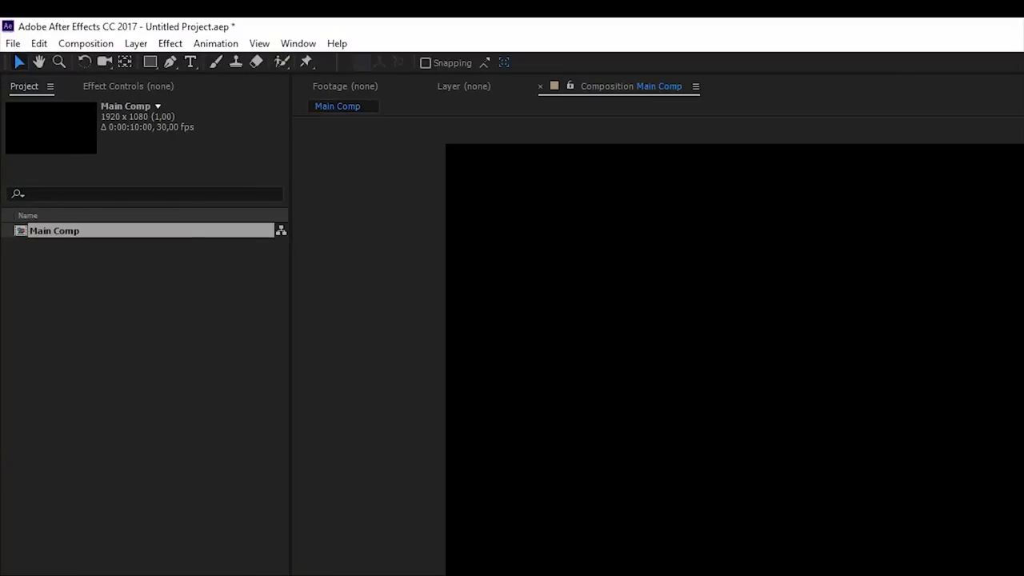
Step: Create a second 1920×1920 composition named Sun
left_click(86, 43)
left_click(101, 64)
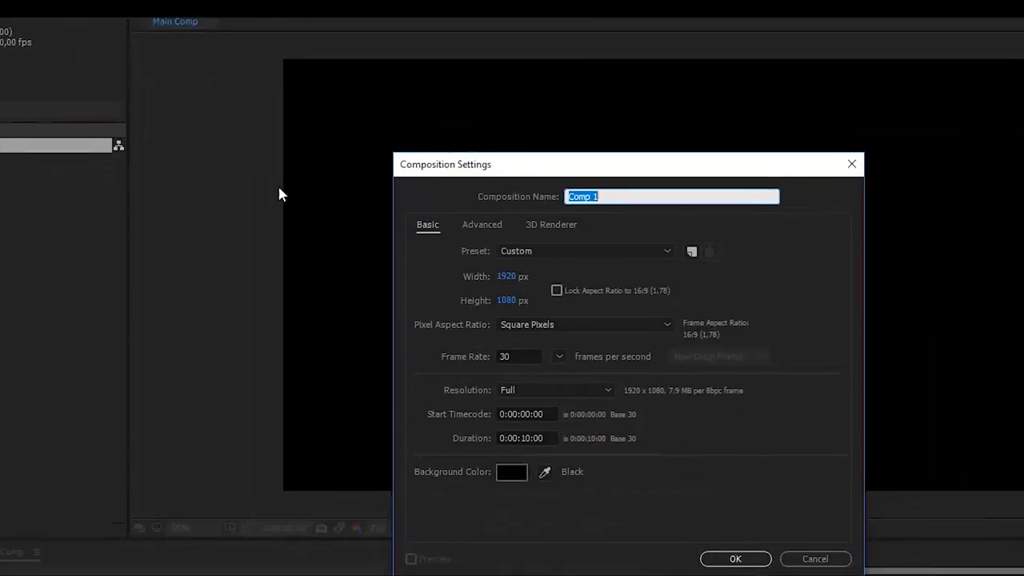
left_click(505, 301)
type("1920")
key("Tab")
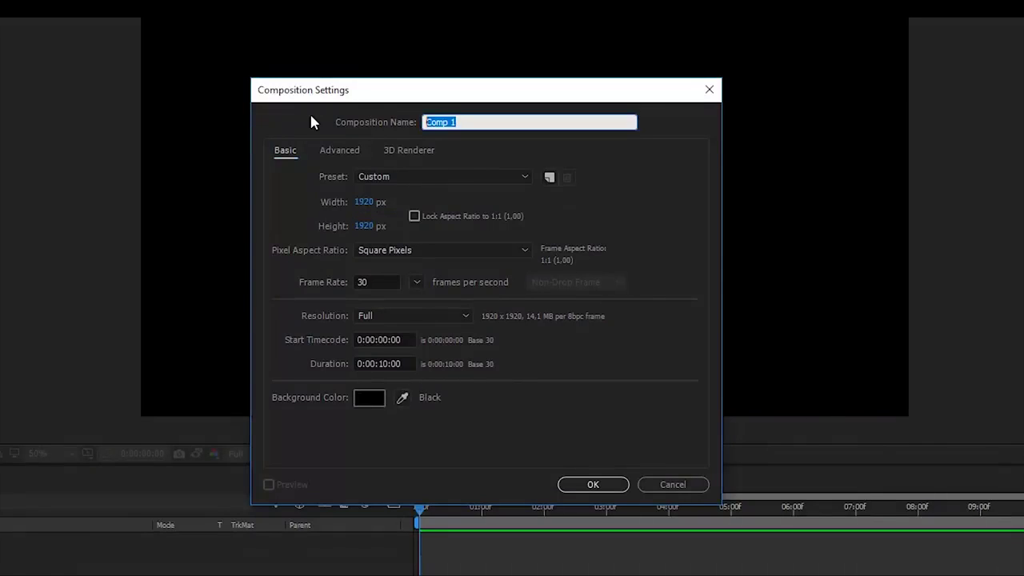
type("Sola")
key("ctrl+a")
type("Sun")
left_click(593, 485)
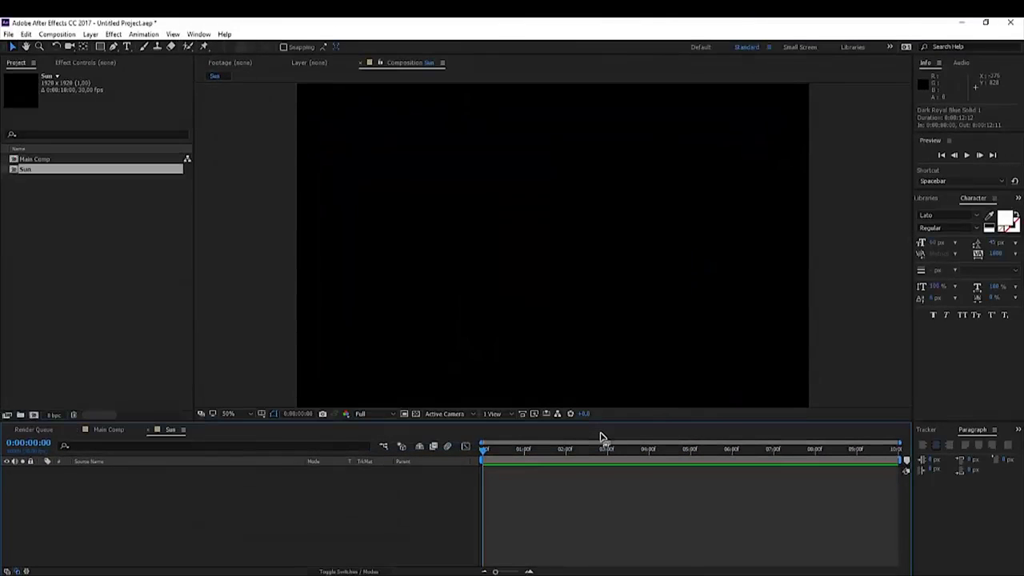
Step: Add a pure white solid layer named Sun 01 to the Sun composition
scroll(584, 315, "down", 1)
left_click(90, 35)
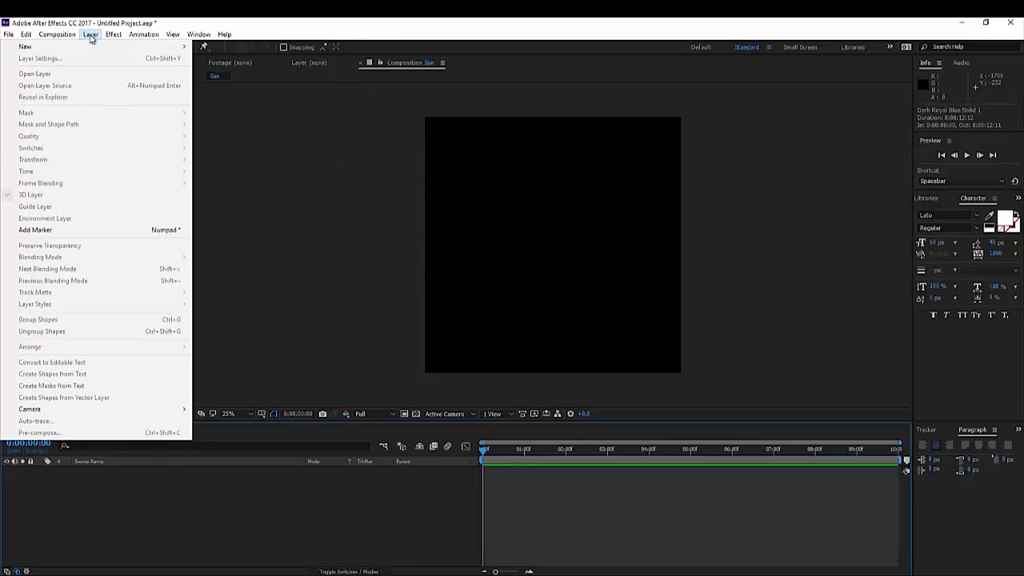
mouse_move(80, 47)
left_click(220, 60)
left_click(347, 308)
left_click_drag(624, 345, 571, 305)
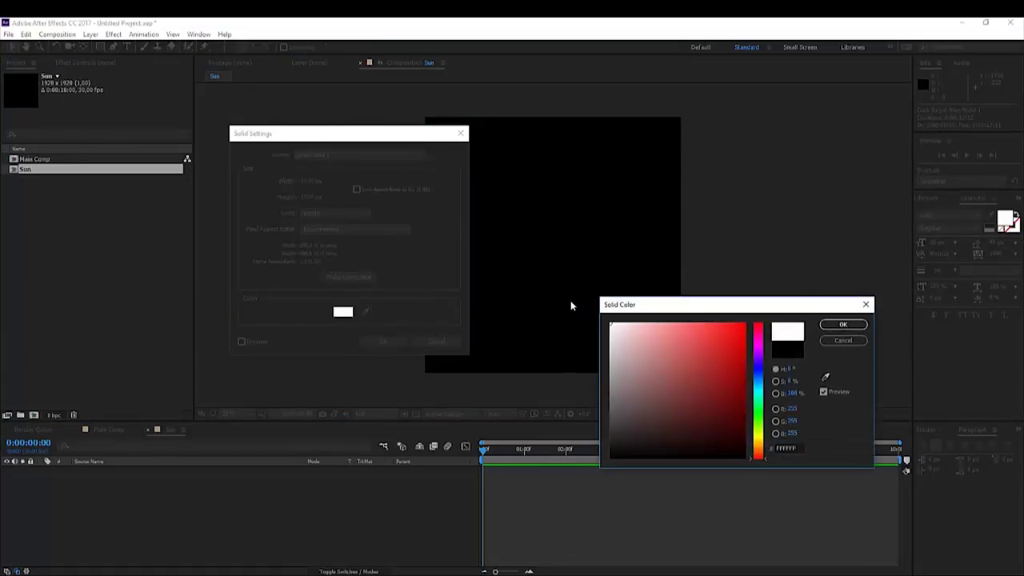
left_click(842, 324)
type("Sun 01")
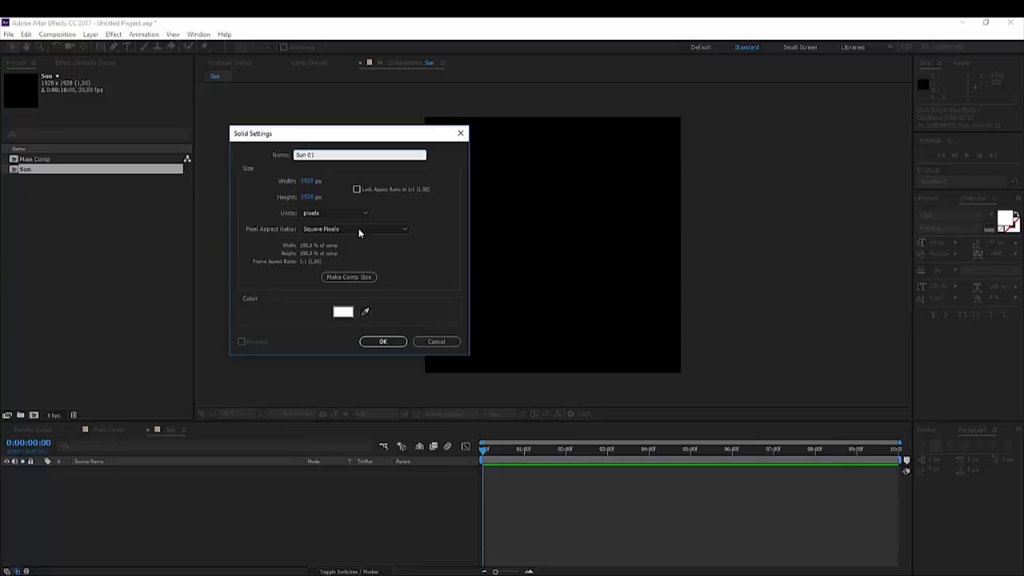
left_click(382, 341)
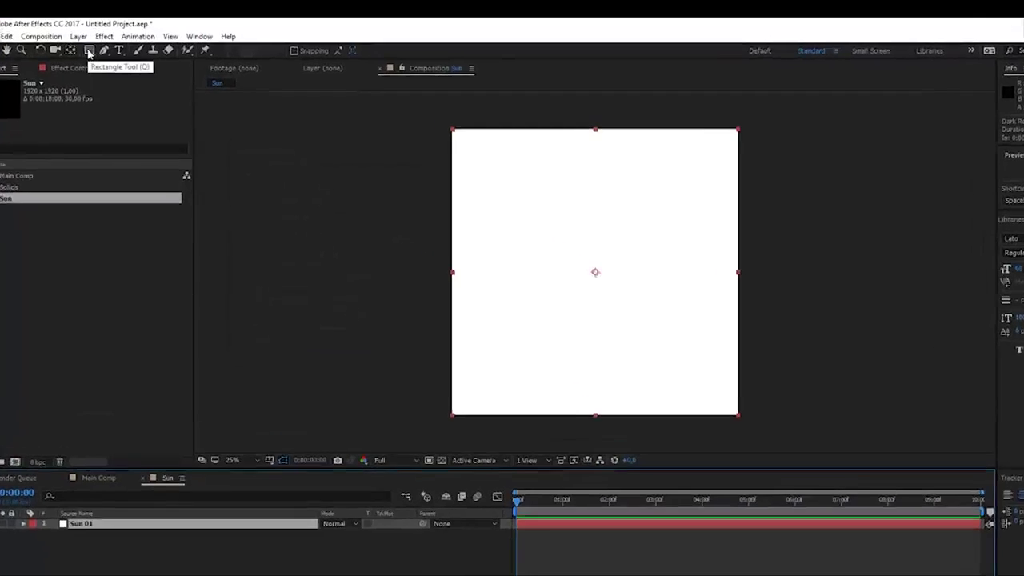
Step: Mask Sun 01 with a full-size ellipse and scale the layer down into a centred circle
left_click(89, 51)
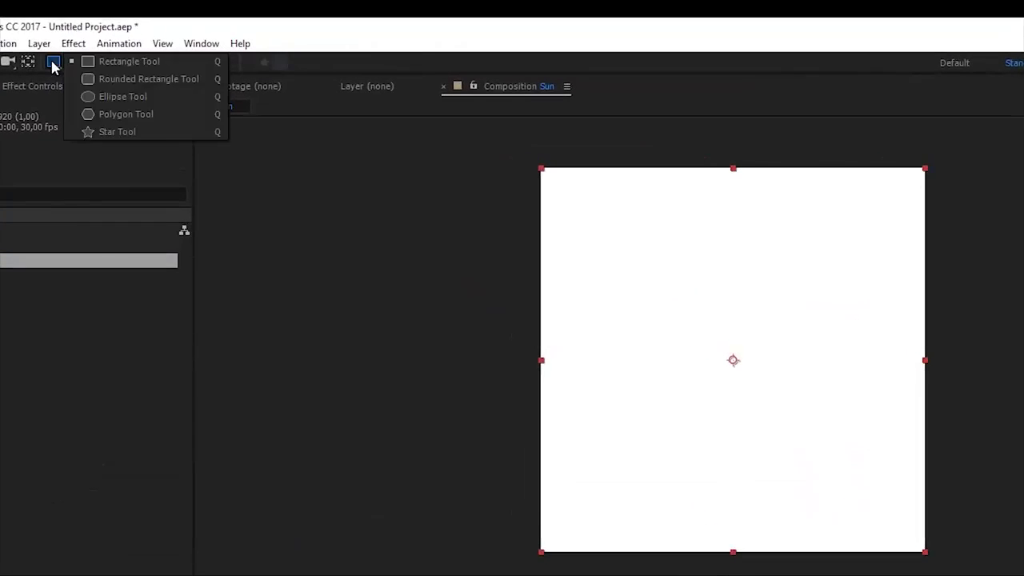
left_click(128, 98)
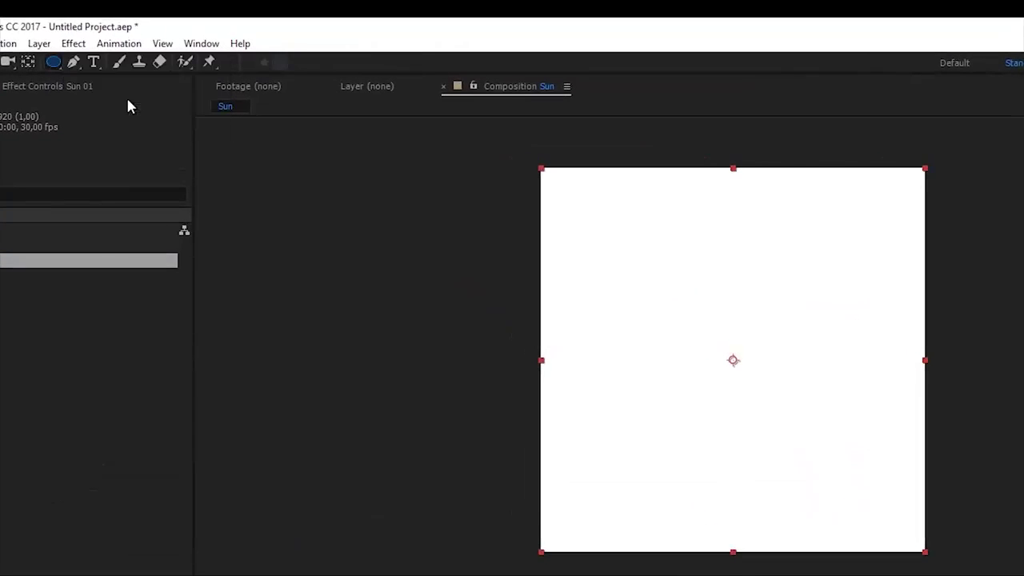
double_click(57, 62)
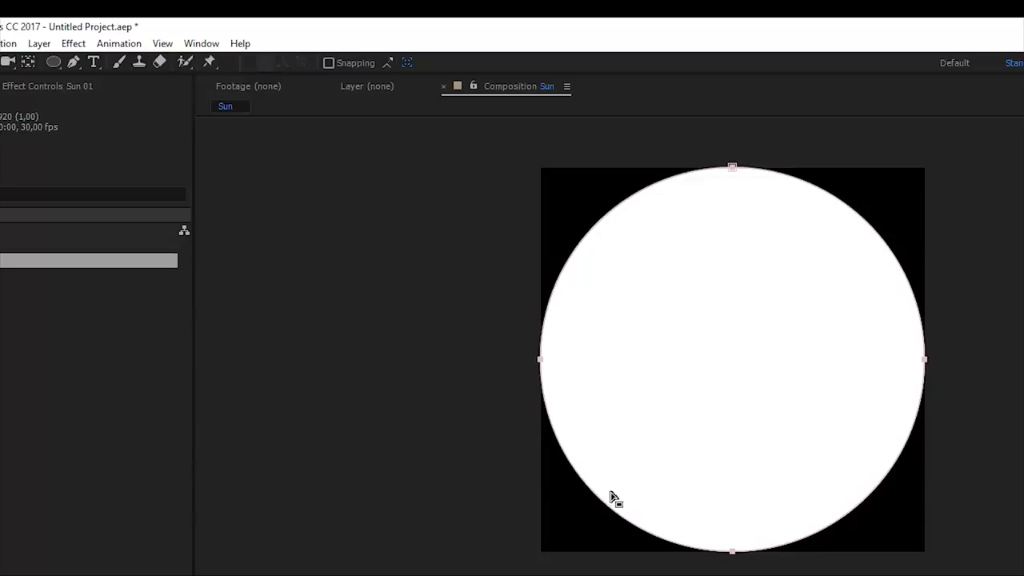
left_click(734, 169)
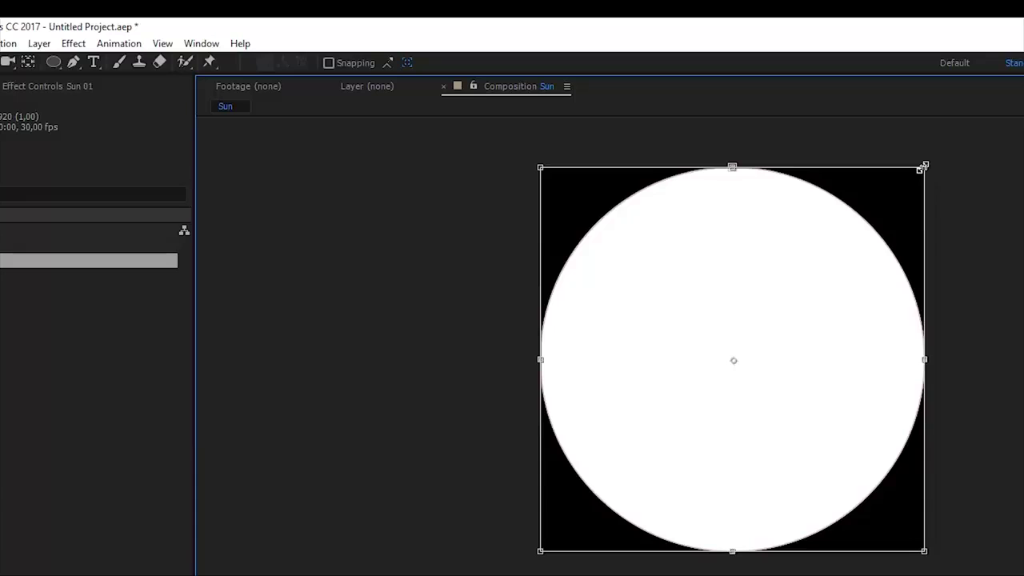
left_click_drag(925, 168, 821, 266)
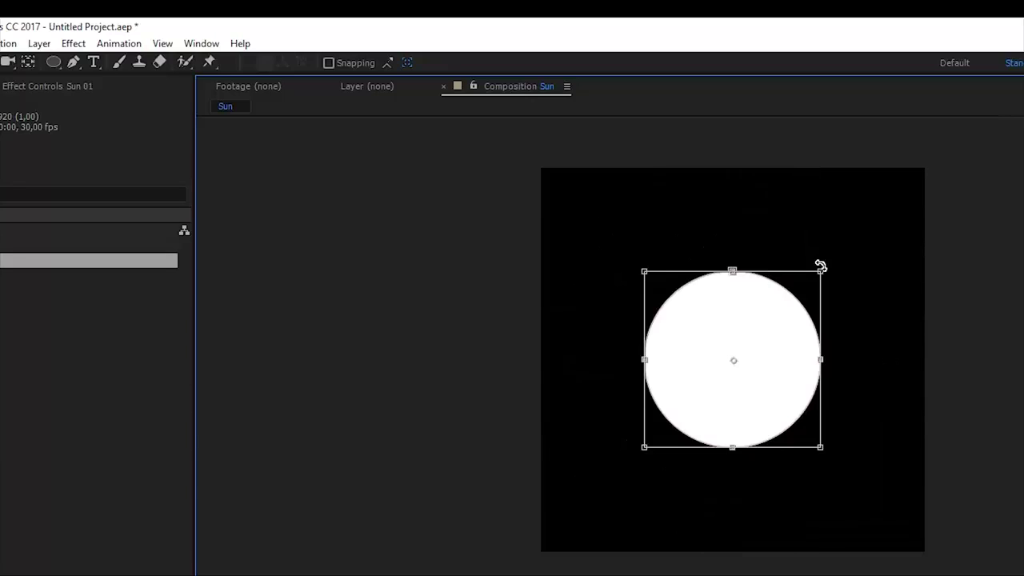
Step: Set Mask 1's feather to 500 pixels for a soft-edged disc
left_click(784, 322)
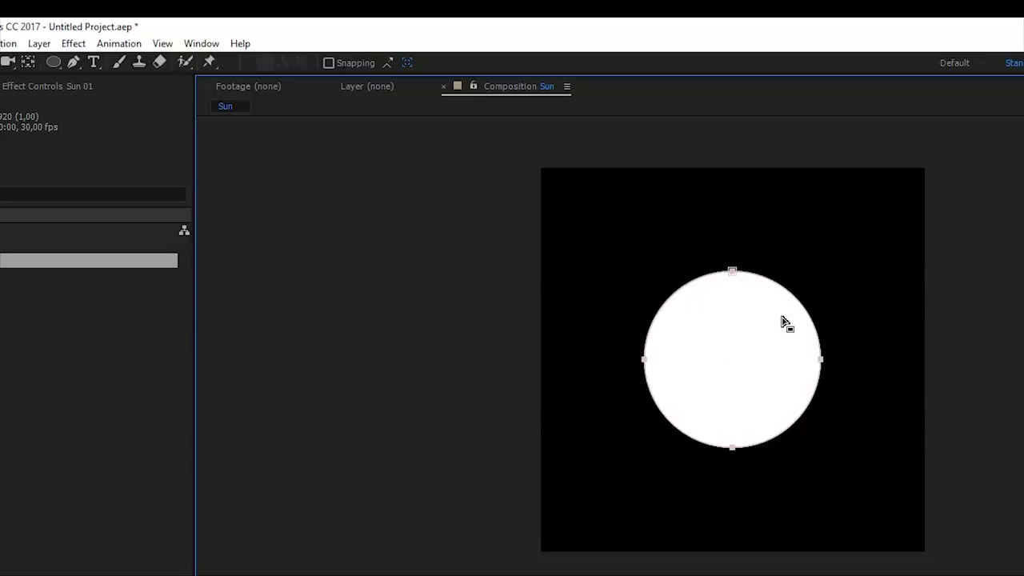
left_click(744, 572)
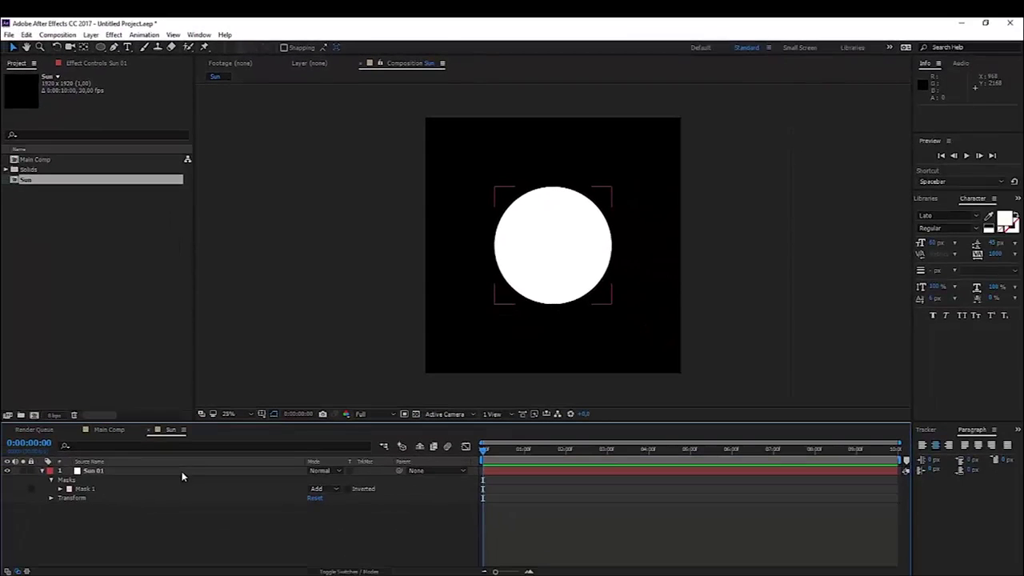
left_click(182, 472)
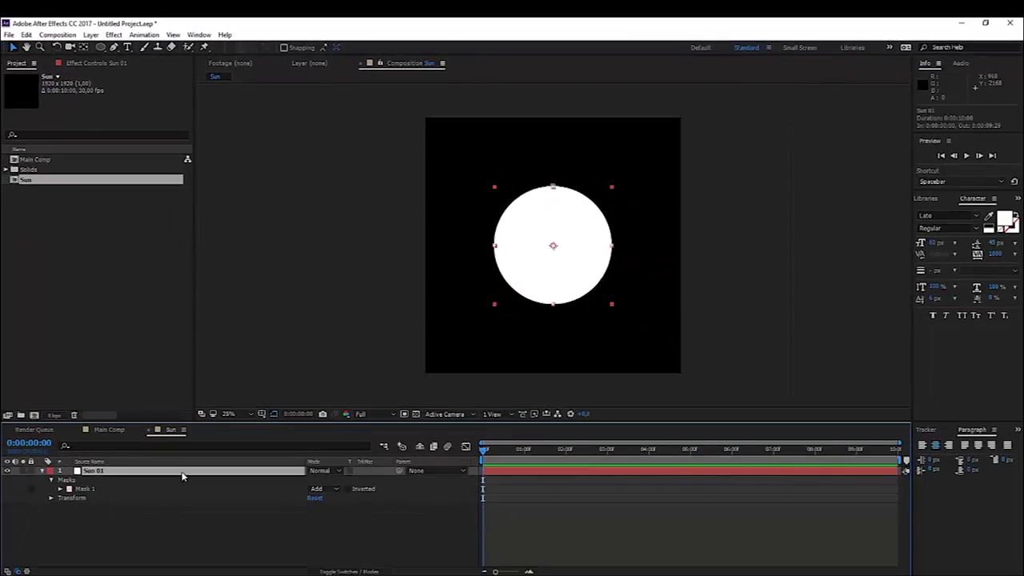
left_click(60, 489)
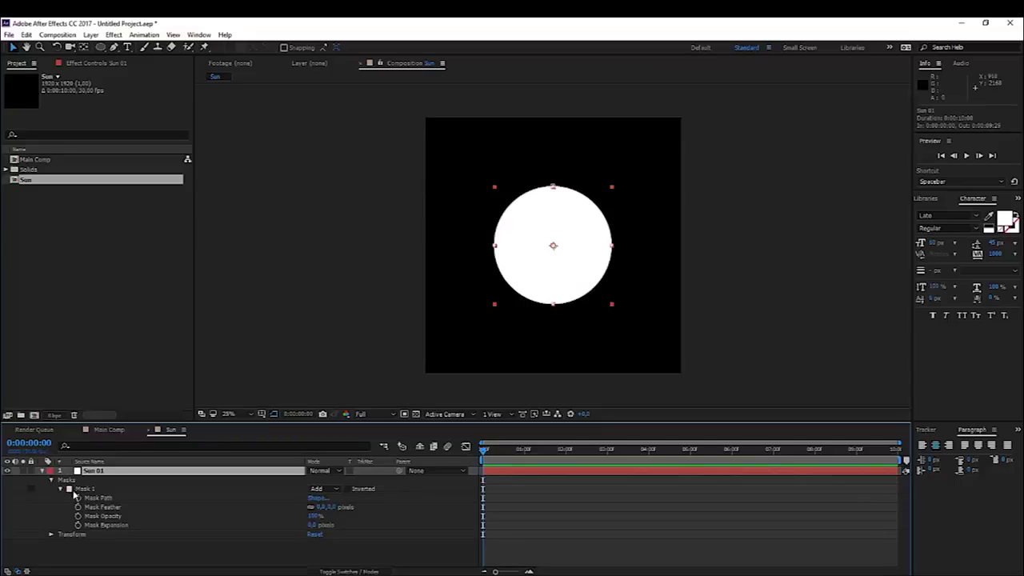
left_click(333, 507)
type("500")
key("Return")
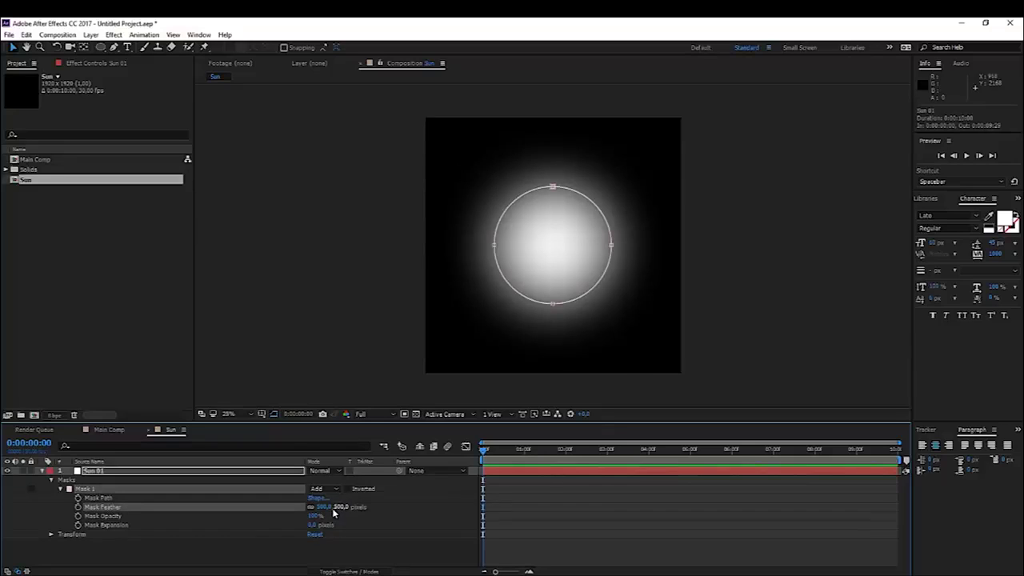
left_click(924, 200)
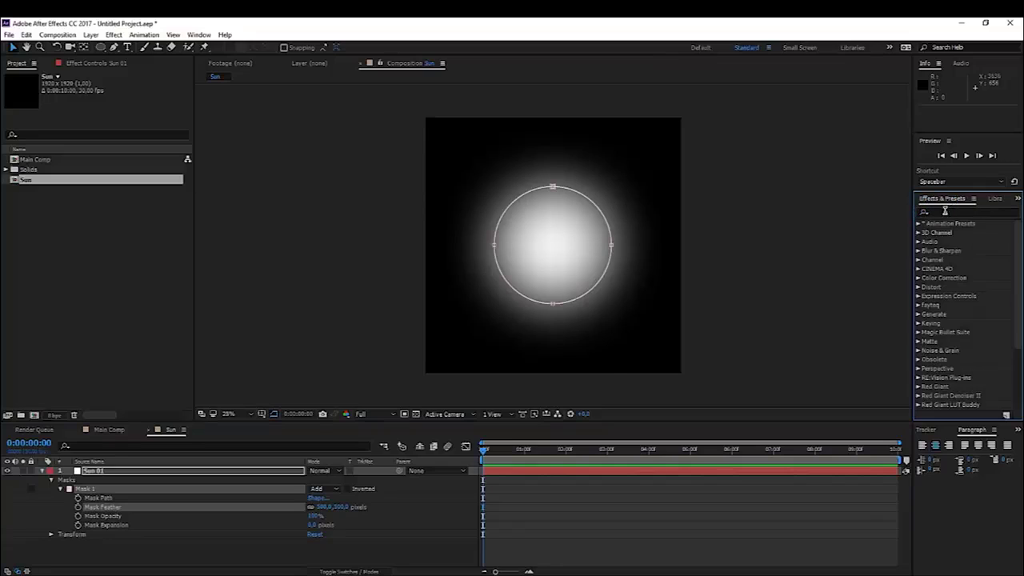
Step: Apply Roughen Edges to Sun 01, set Border to 50 and lower Edge Sharpness
left_click(945, 211)
type("rough")
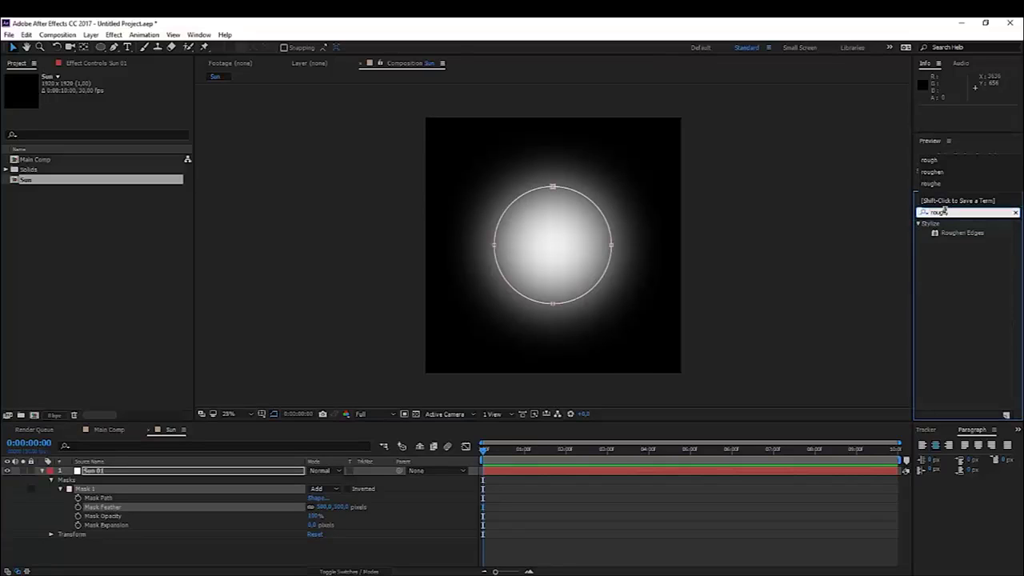
left_click_drag(961, 232, 697, 331)
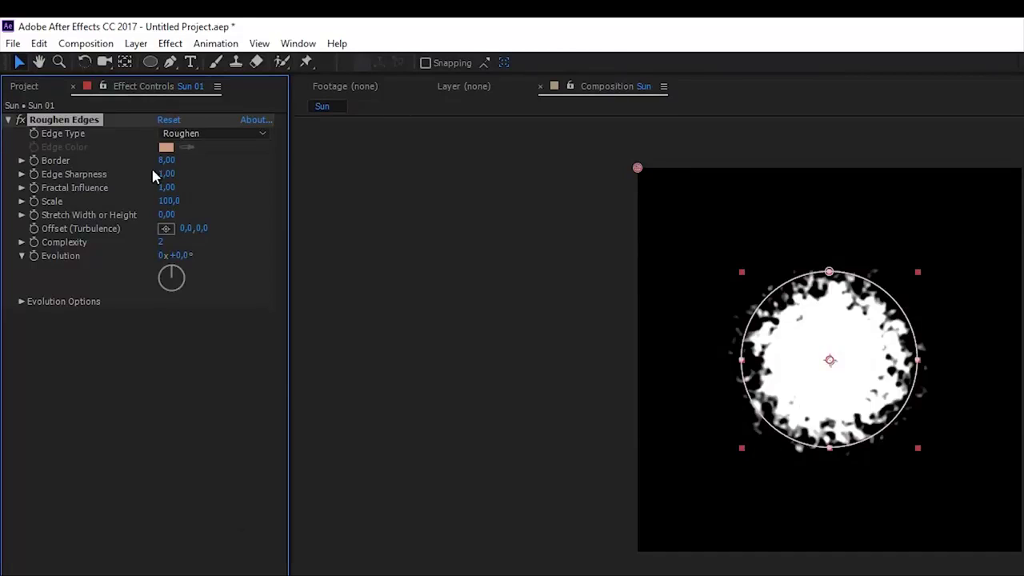
left_click(165, 160)
type("50")
key("Return")
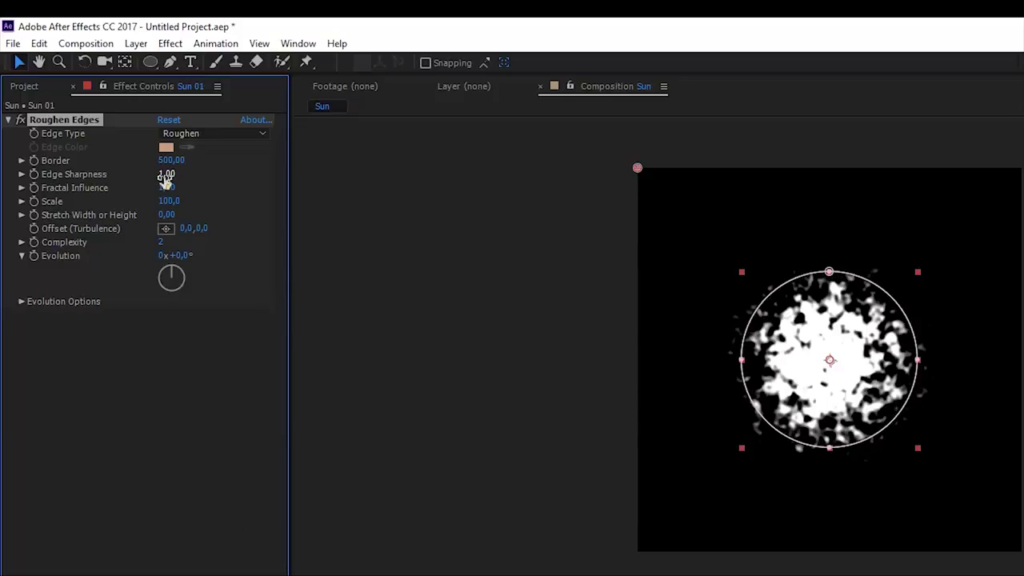
left_click_drag(164, 178, 132, 180)
left_click(166, 173)
type("0,")
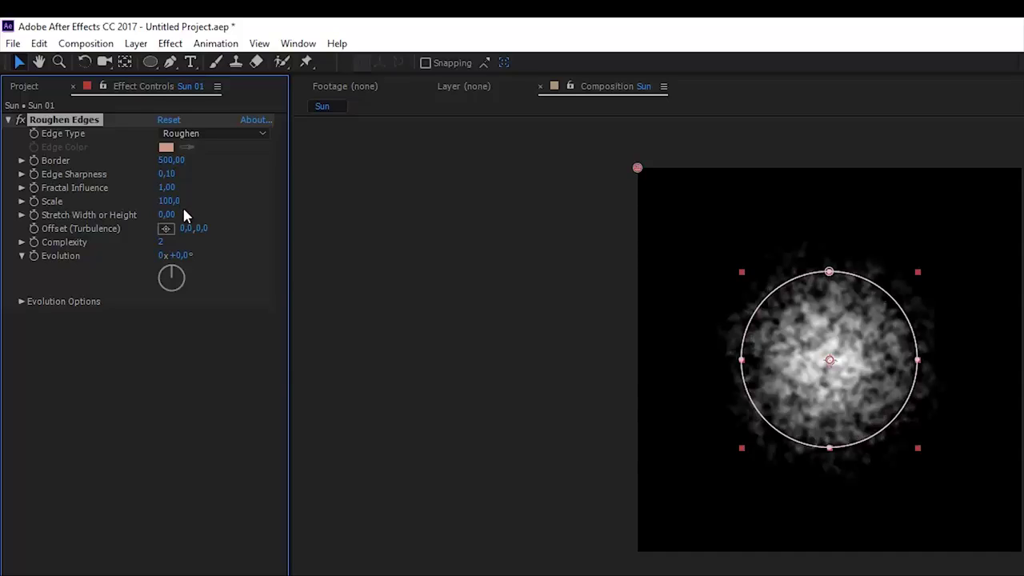
Step: Set Roughen Edges Scale to 150, Complexity to 10 and Random Seed to 90
left_click_drag(171, 201, 212, 228)
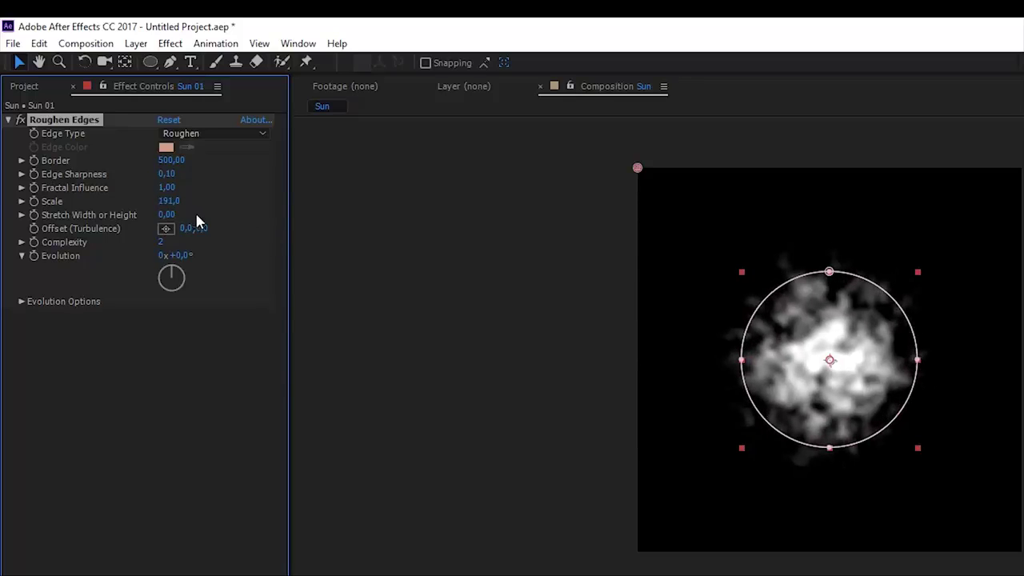
left_click(171, 200)
type("150")
key("Return")
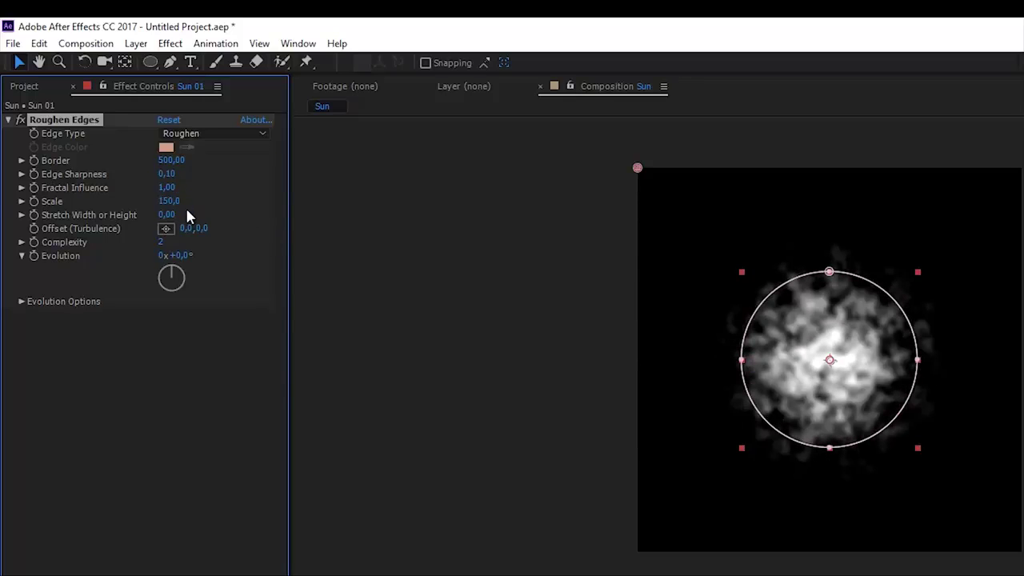
left_click(161, 242)
type("10")
key("Return")
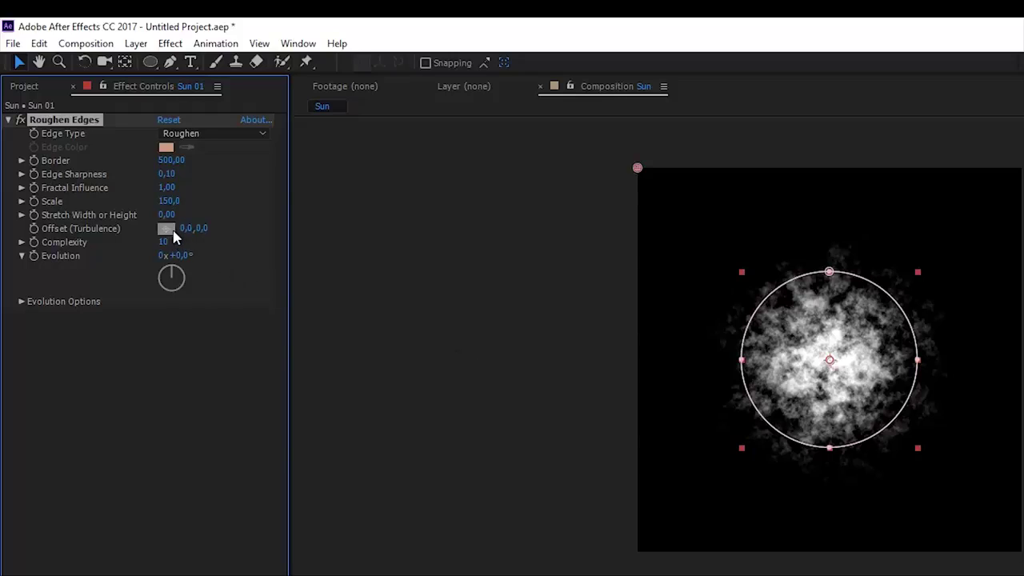
left_click(22, 301)
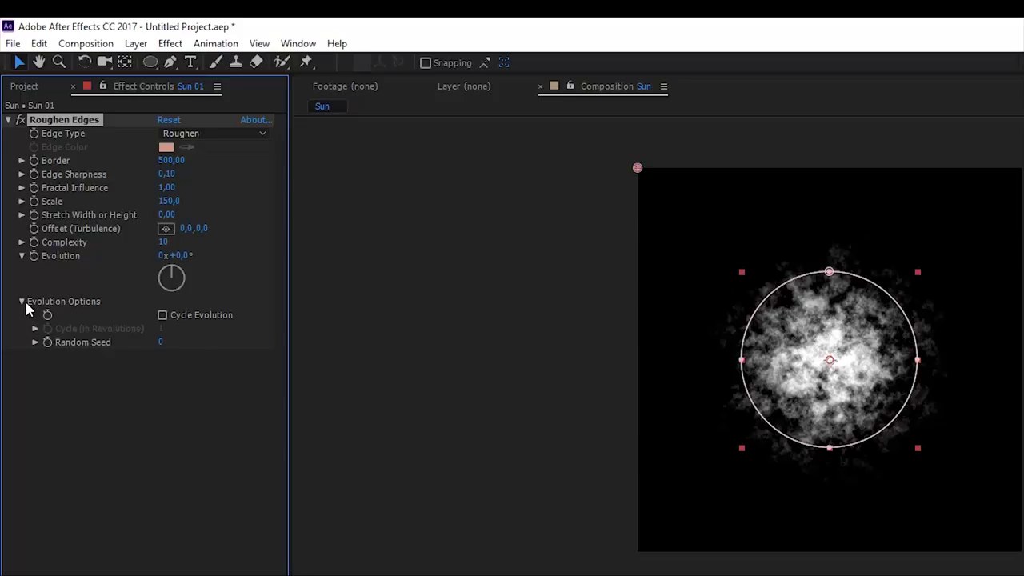
left_click_drag(157, 342, 169, 350)
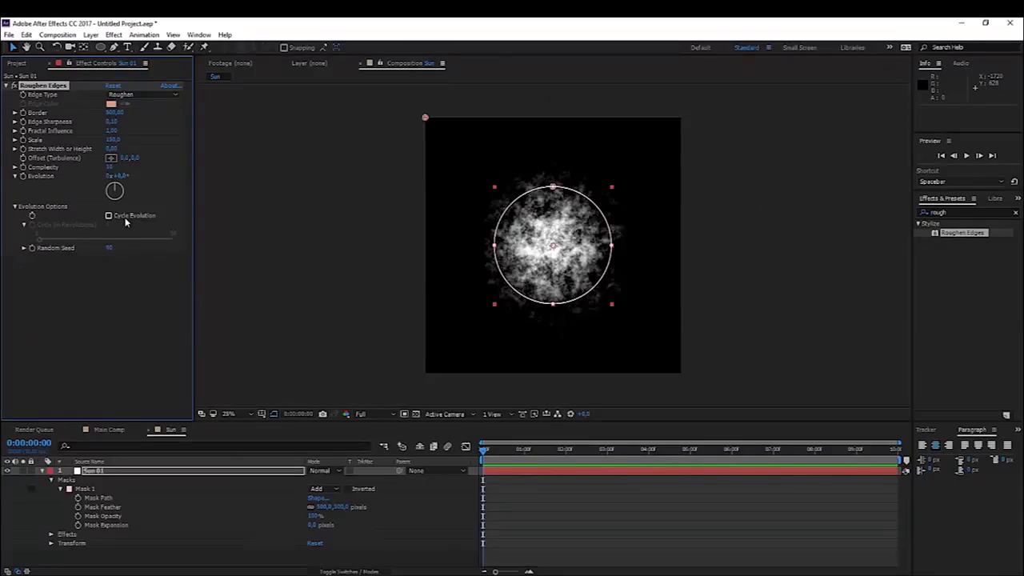
Step: Drive Roughen Edges Evolution with the expression time*50 and scrub to preview the churning edges
left_click(23, 177, "alt")
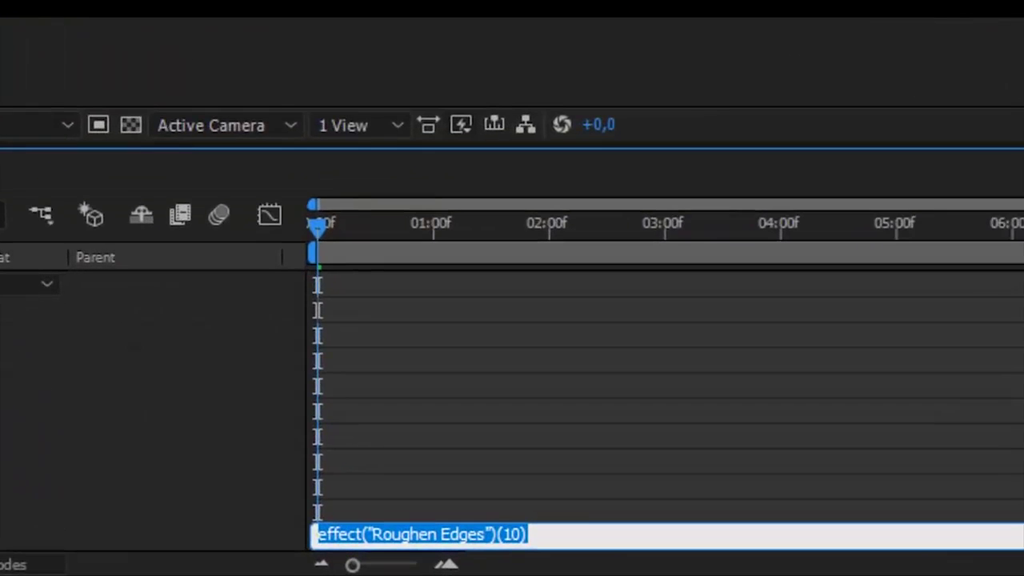
type("time*50")
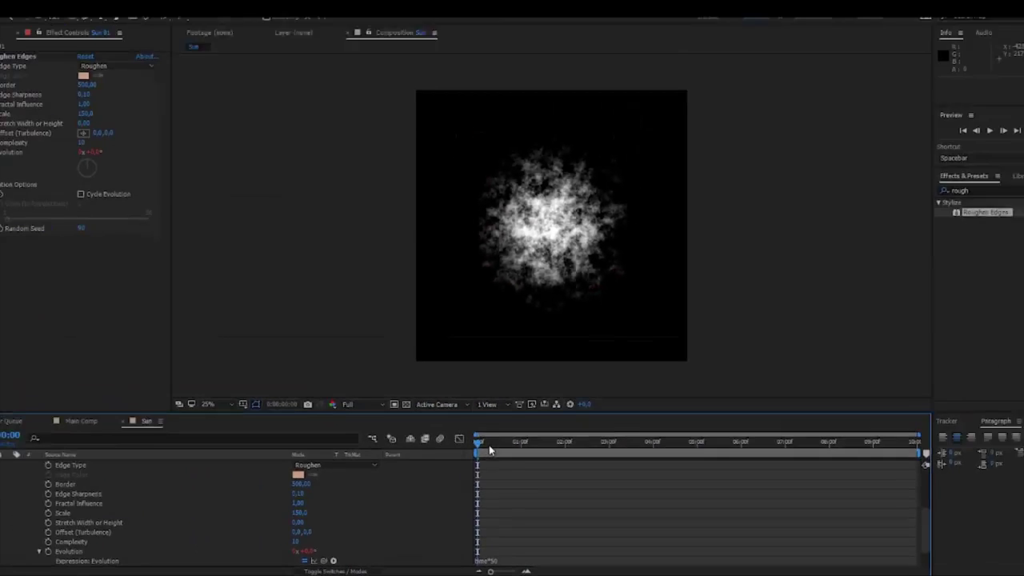
left_click(390, 240)
left_click_drag(509, 458, 595, 457)
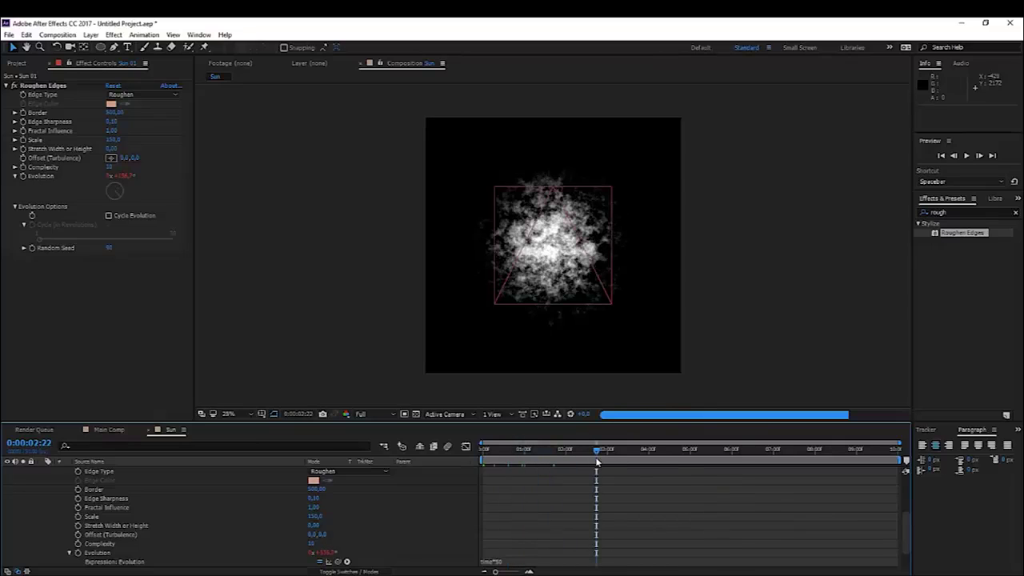
key("Home")
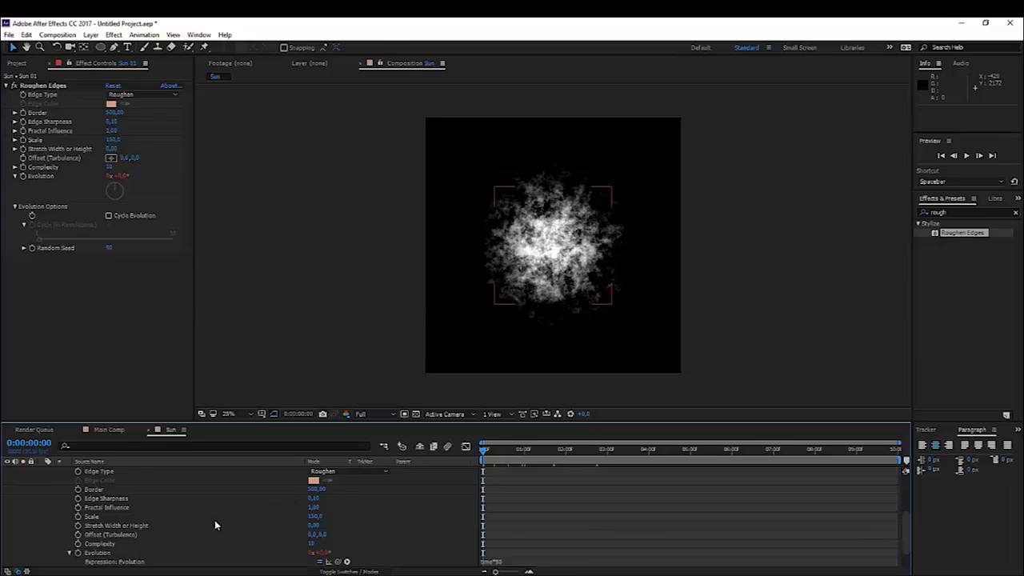
scroll(214, 521, "up", 3)
left_click(49, 473)
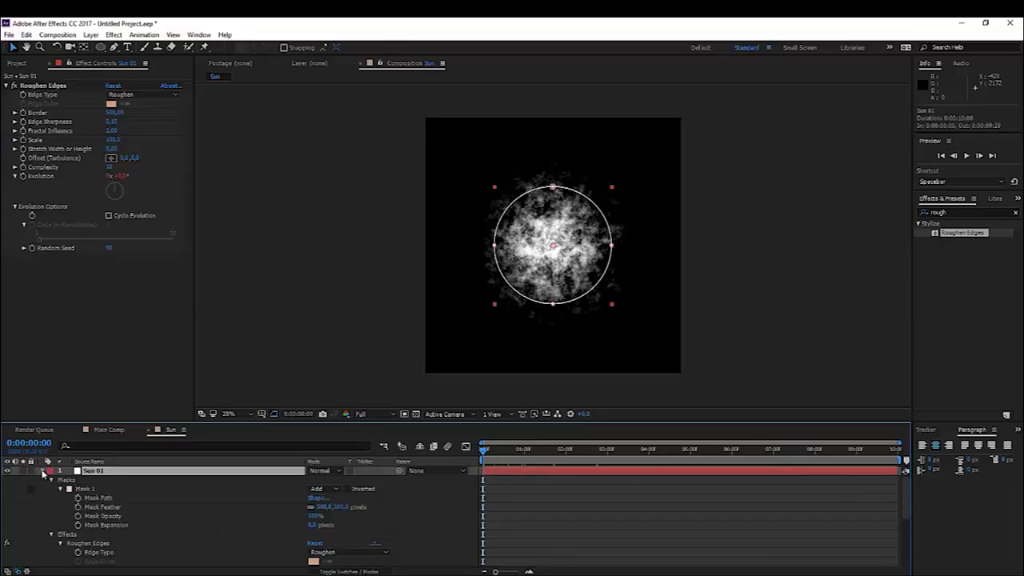
Step: Duplicate the Sun 01 layer and set the top copy's Mask Feather to 50 pixels
left_click(43, 472)
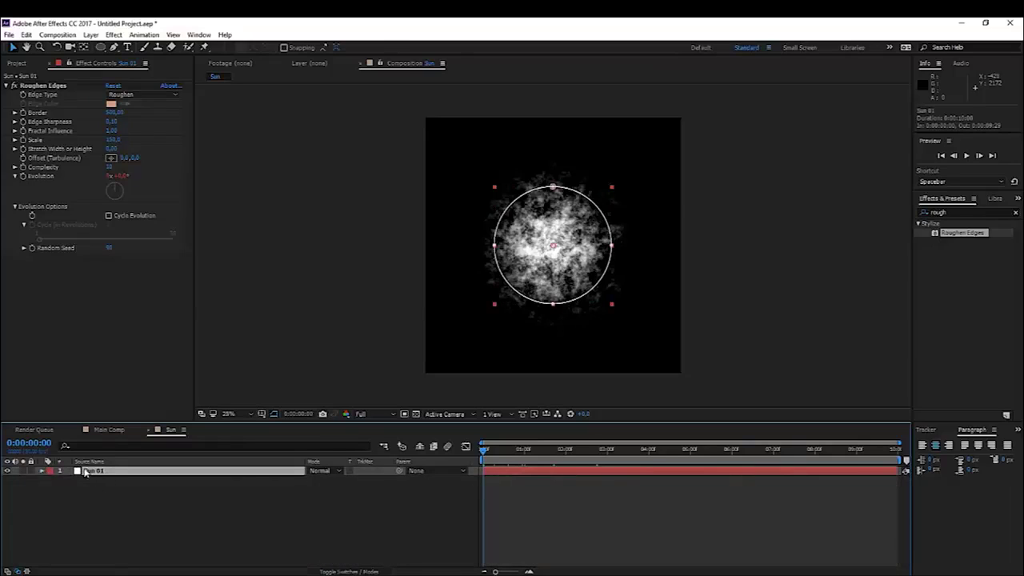
left_click(27, 34)
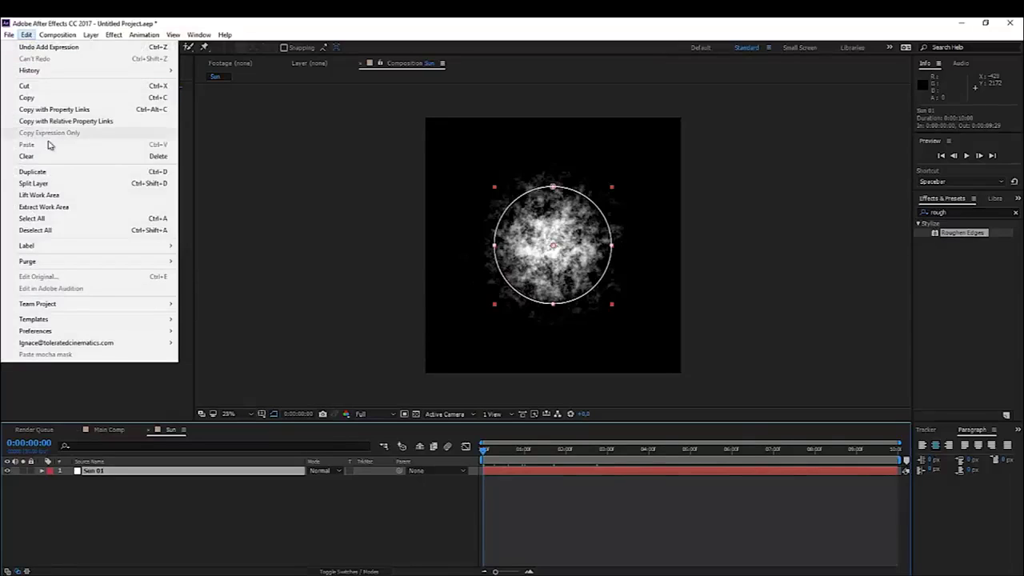
left_click(32, 172)
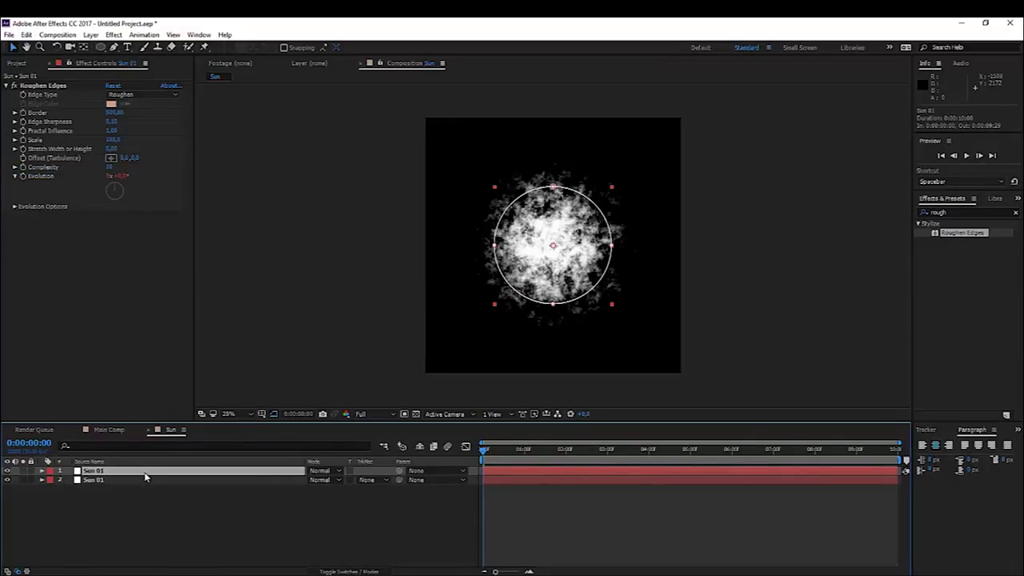
key("f")
left_click(325, 489)
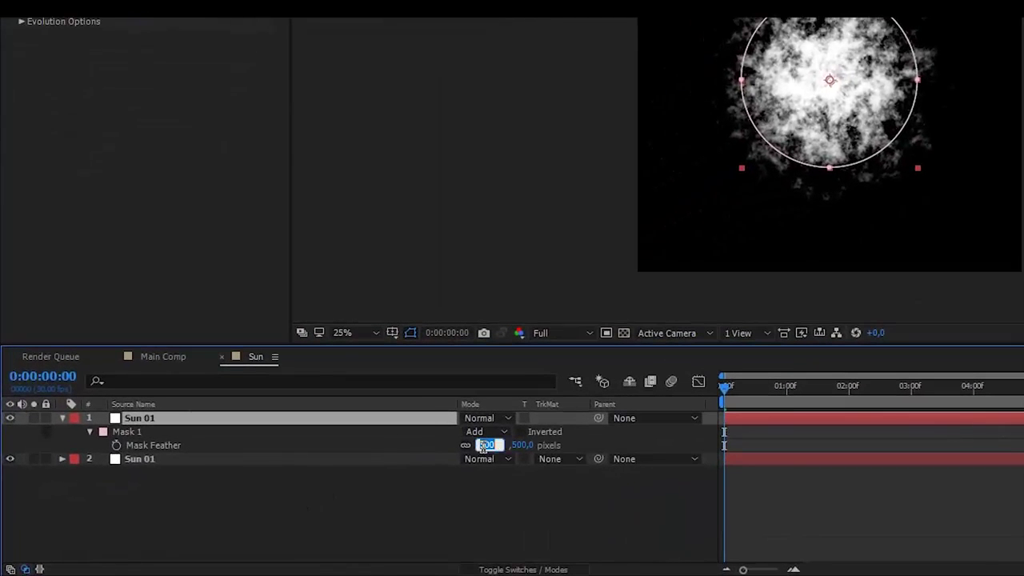
type("50")
key("Return")
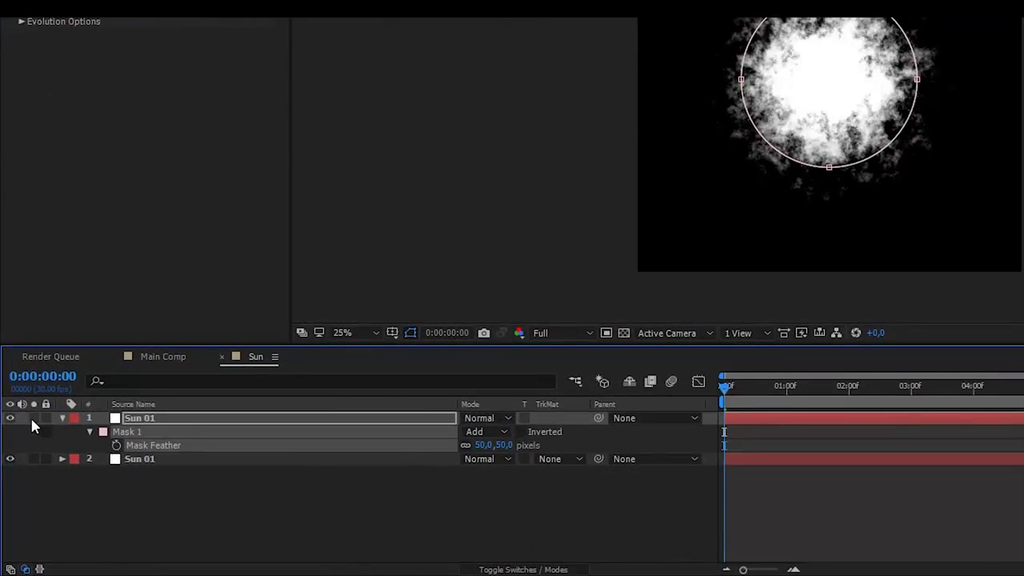
Step: Set the top copy's Roughen Edges Border to 360
left_click(483, 444)
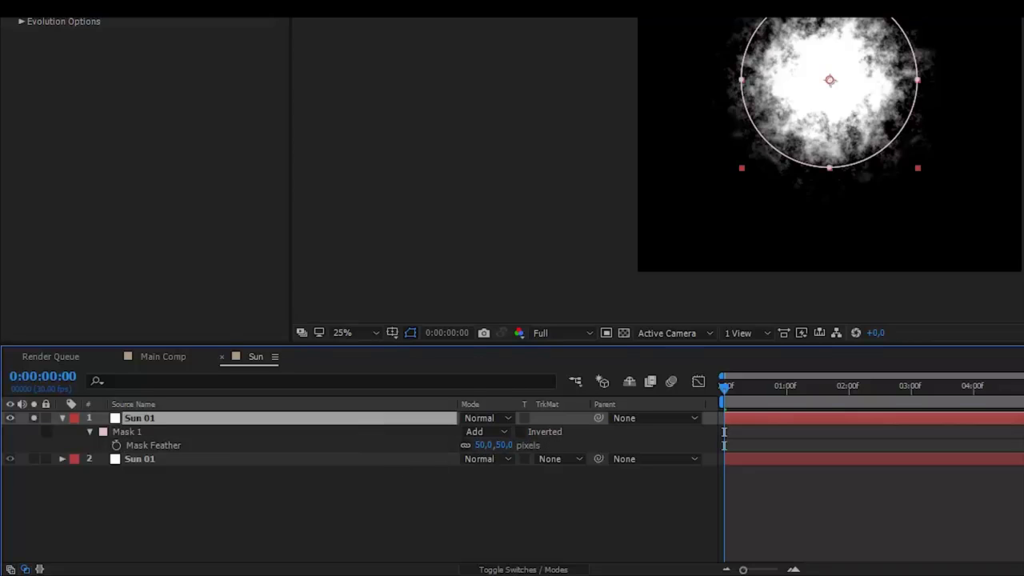
left_click(167, 127)
type("5")
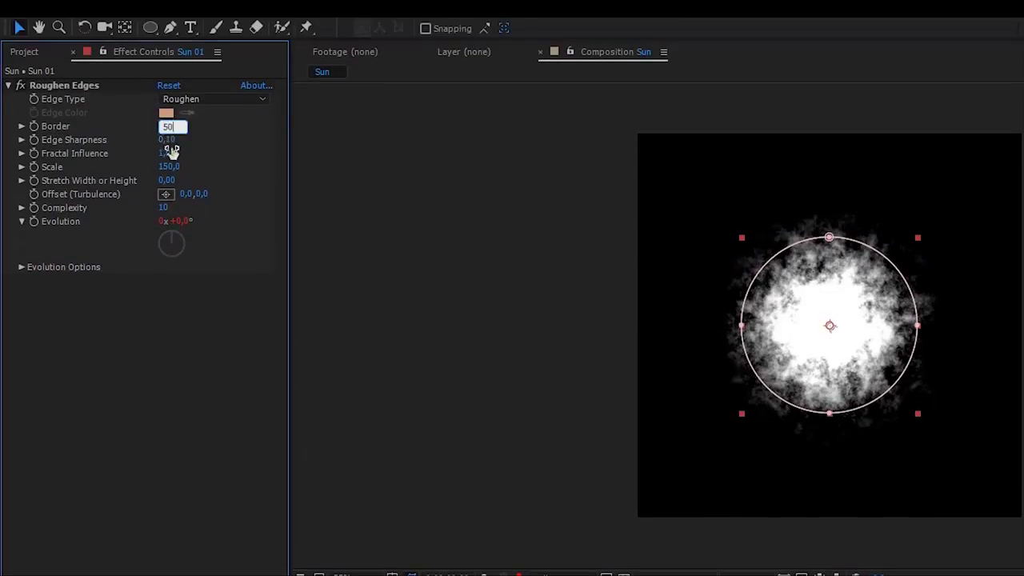
type("0")
key("Return")
left_click_drag(167, 126, 314, 129)
left_click(167, 126)
type("360")
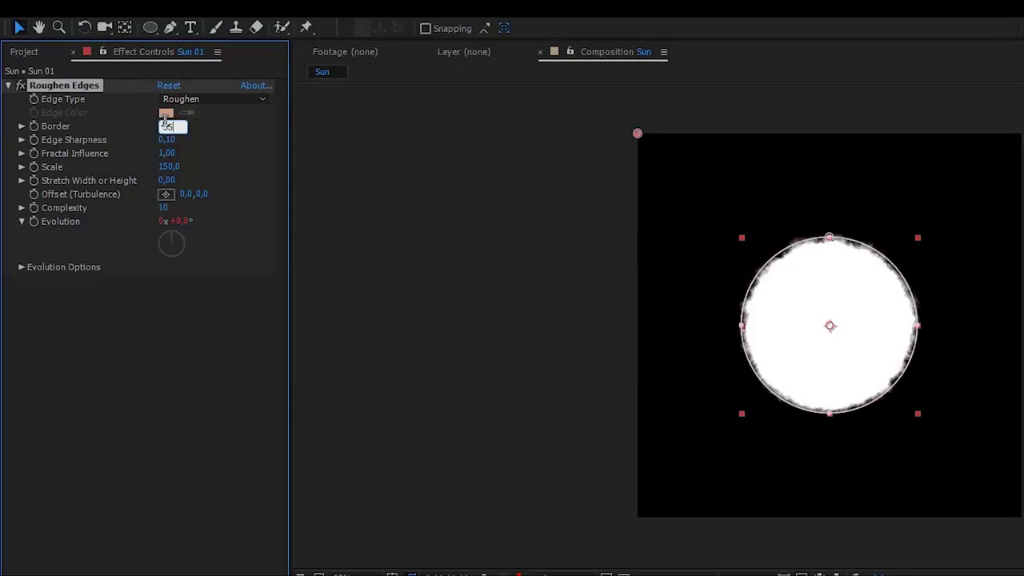
key("Return")
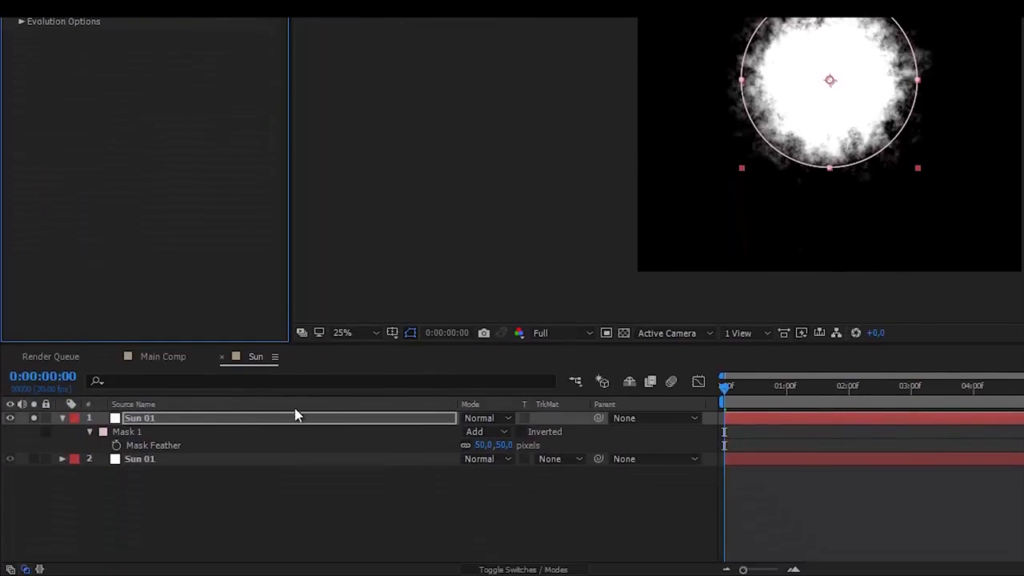
Step: Turn off Solo on the top layer so both sun layers show
left_click(250, 512)
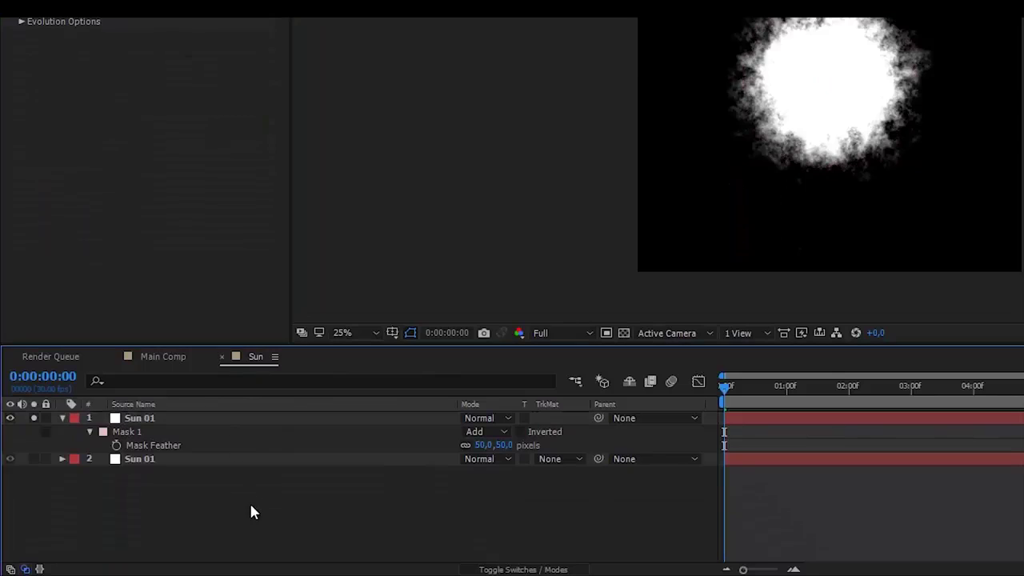
left_click(34, 418)
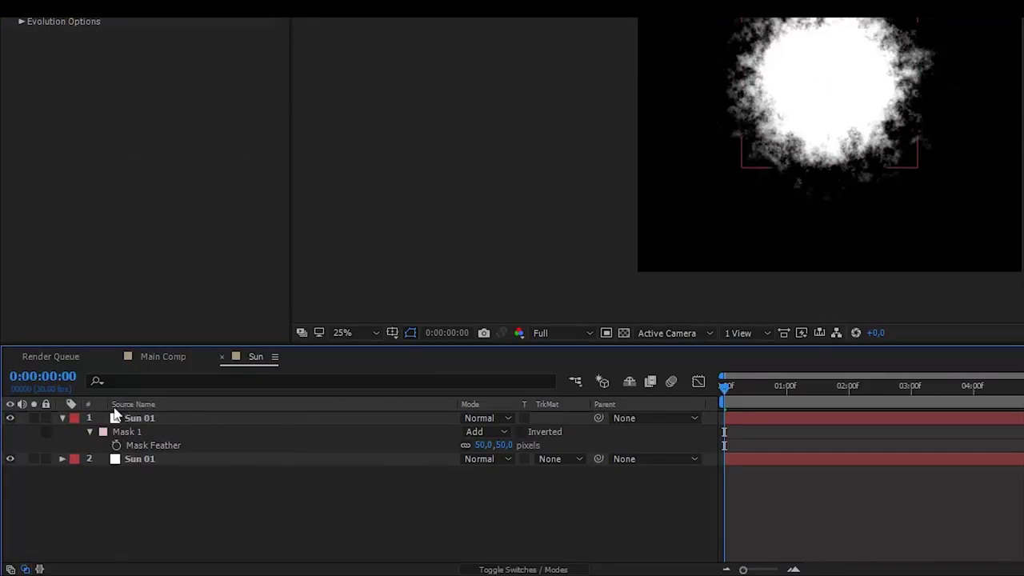
left_click(306, 374)
left_click(128, 462)
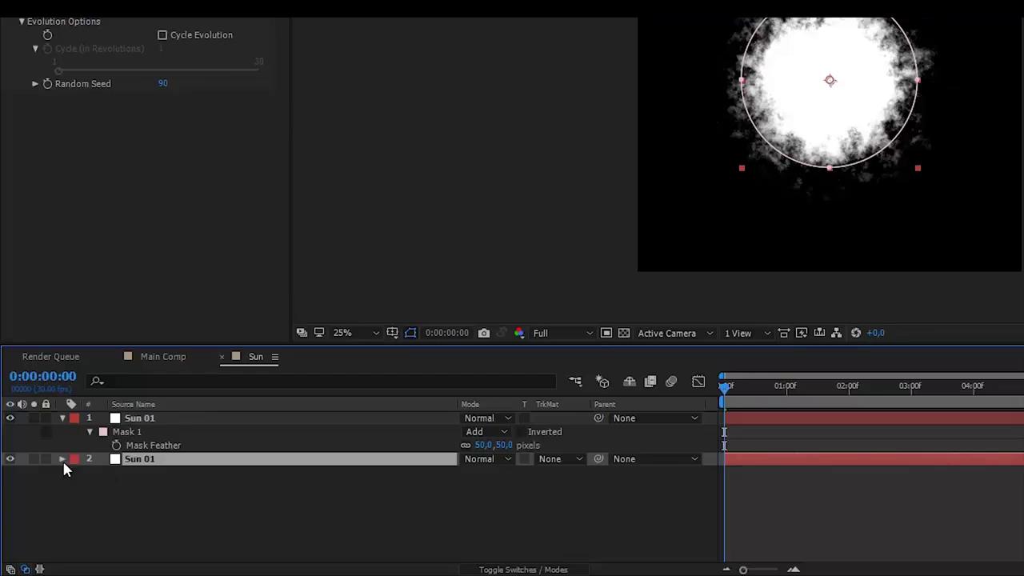
Step: Set the lower Sun 01 layer's Mask Expansion to 52 pixels
key("m")
key("m")
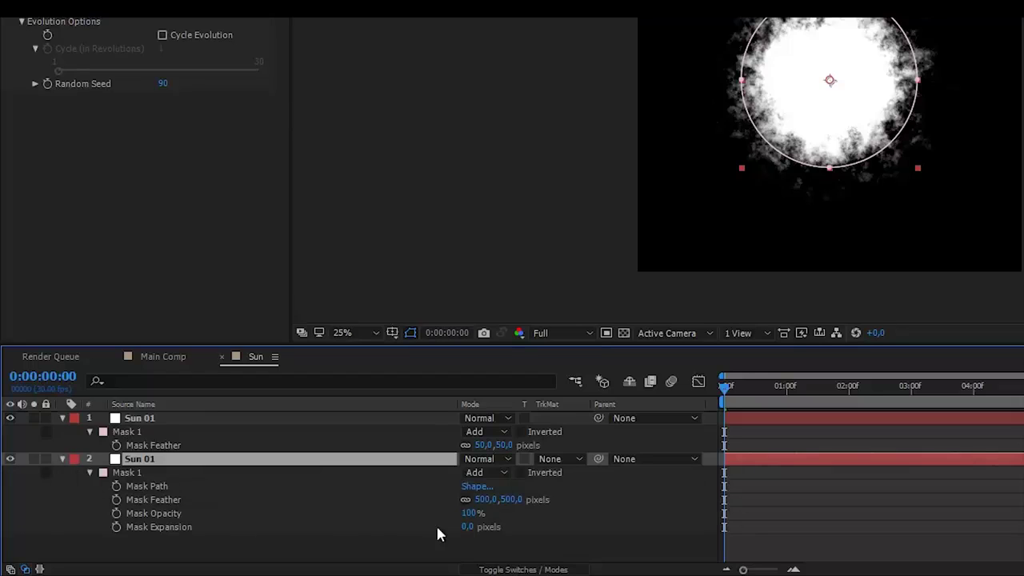
left_click_drag(471, 527, 516, 530)
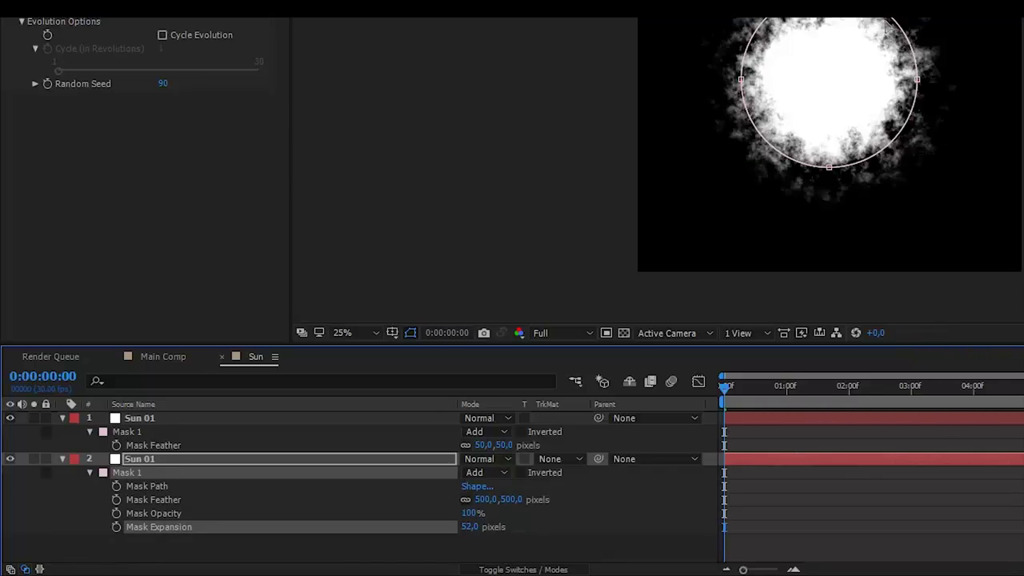
left_click(823, 524)
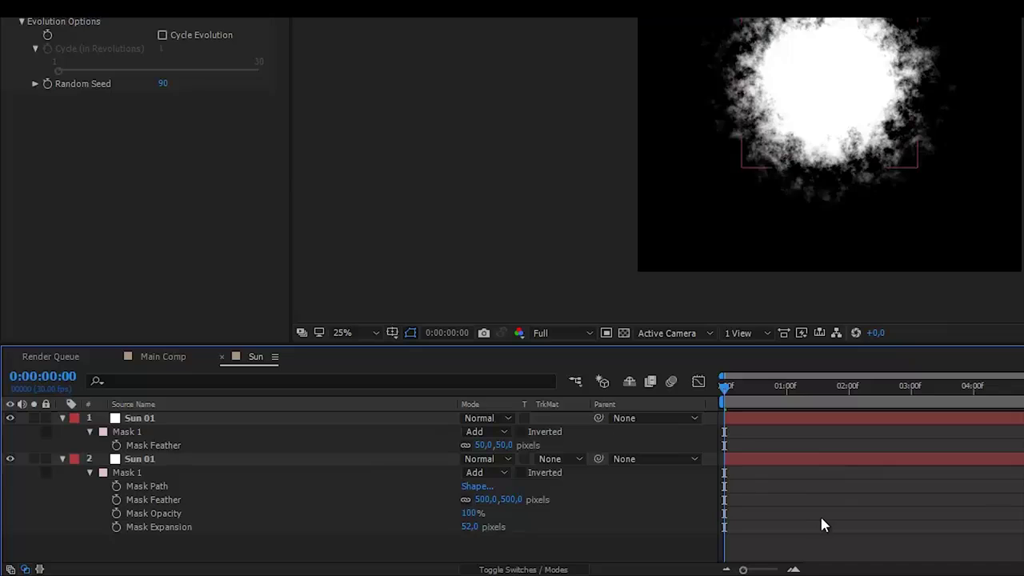
left_click(160, 419)
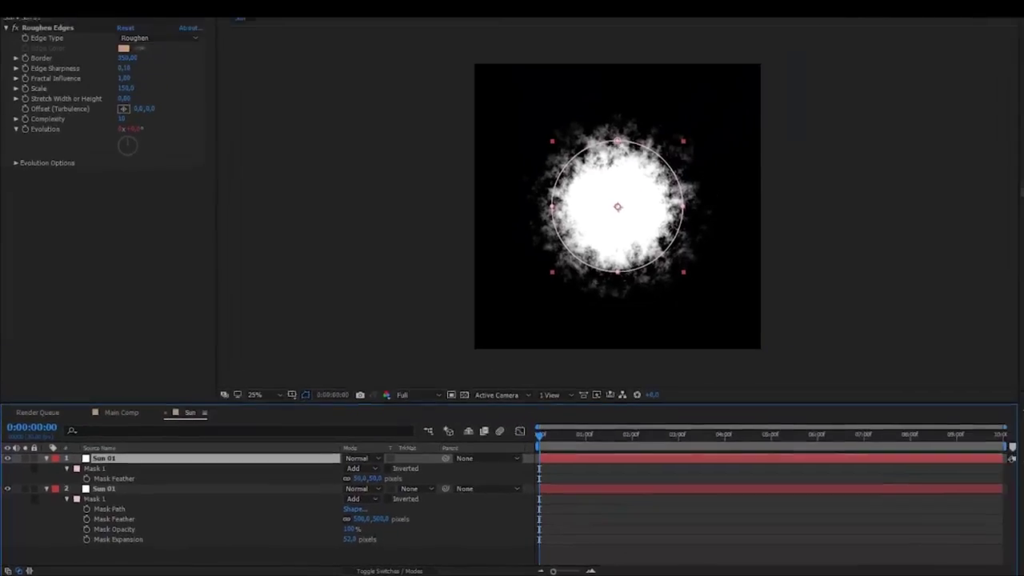
left_click(25, 34)
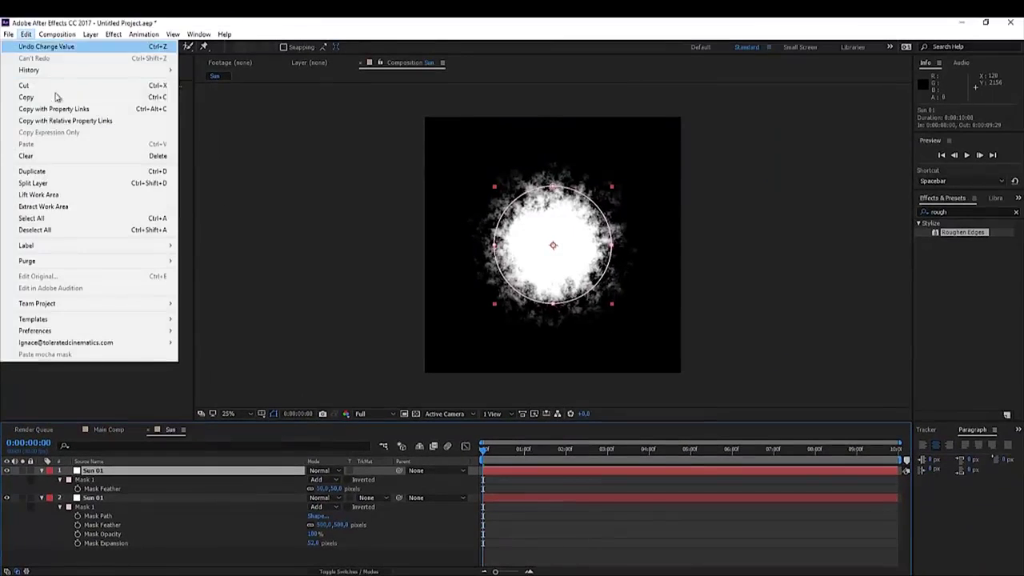
Step: Duplicate the top Sun 01 layer and reduce its mask feather to 25 pixels
left_click(39, 171)
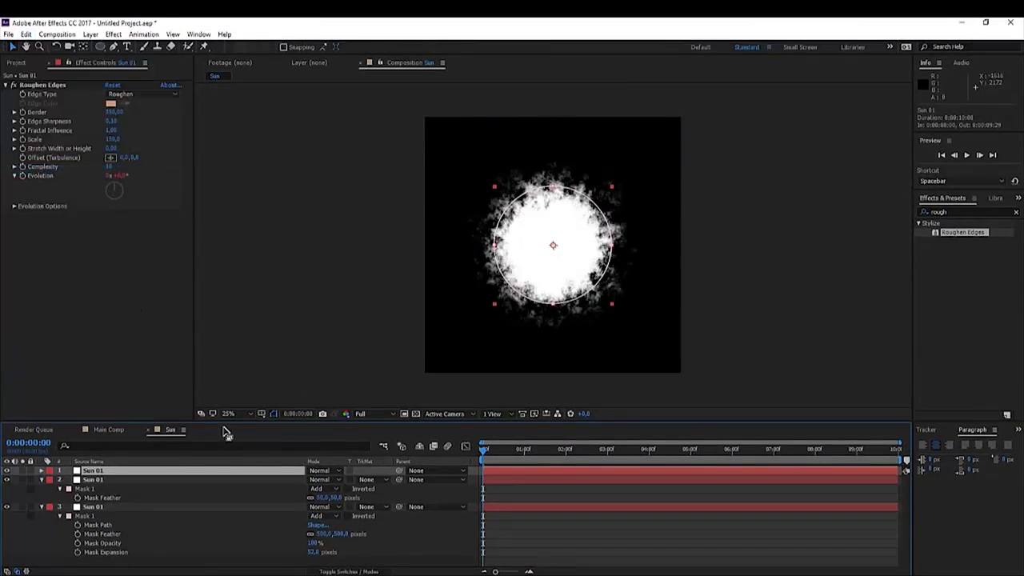
left_click(24, 471)
key("f")
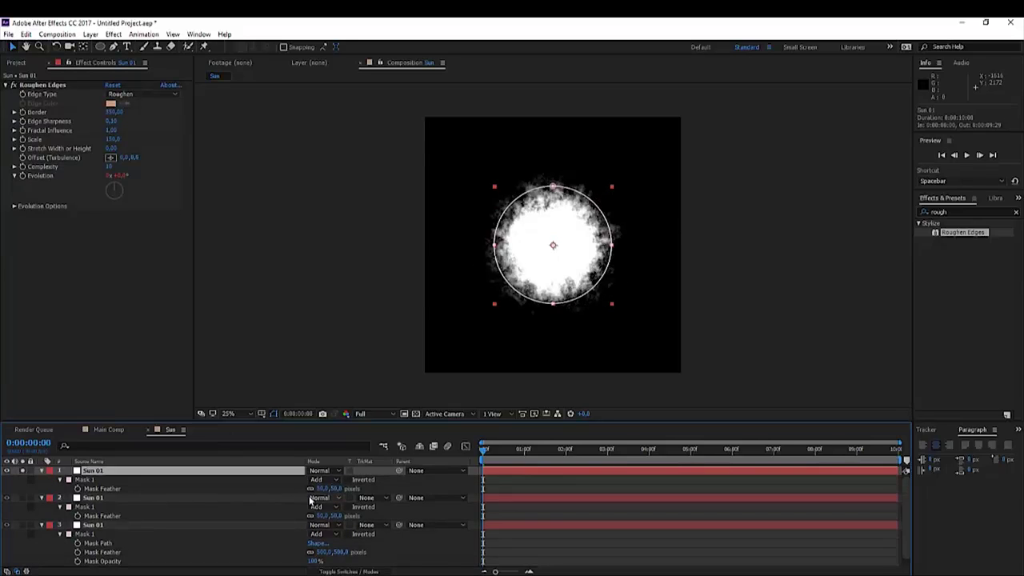
left_click_drag(320, 487, 320, 490)
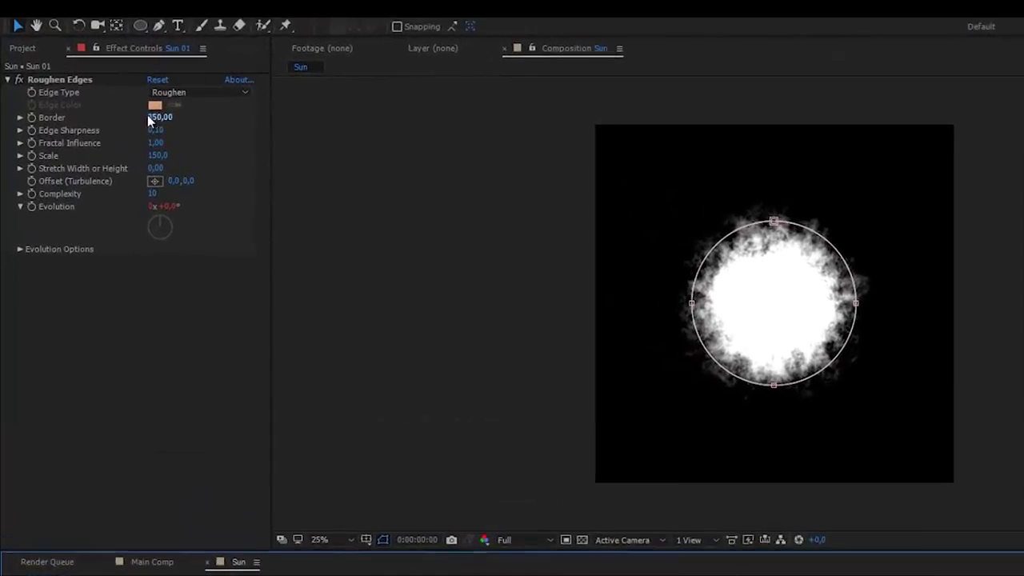
Step: Set the top layer's Roughen Edges Border to 75, then 150, previewing the edge
left_click(113, 113)
type("7")
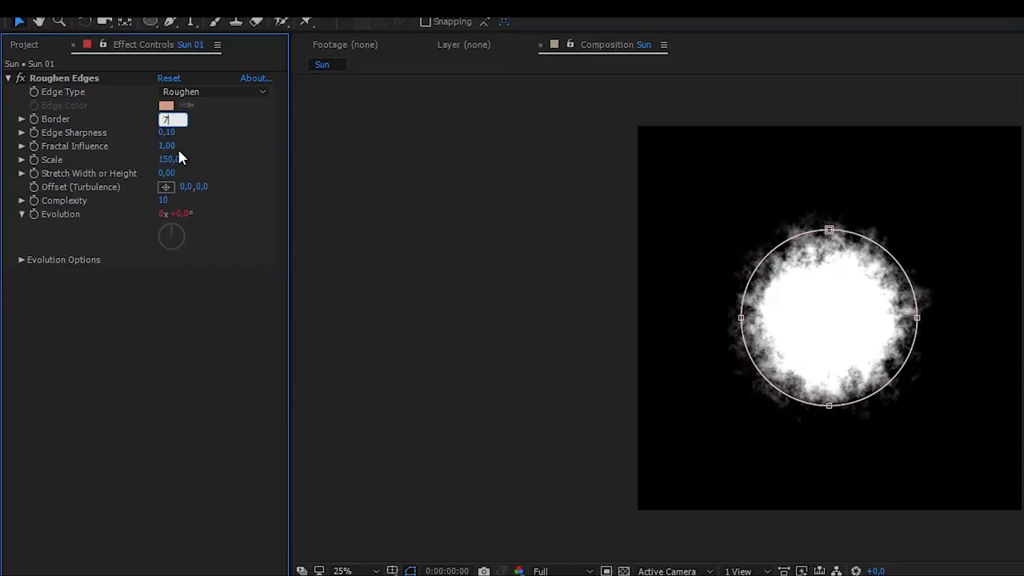
type("5")
key("Return")
key("F2")
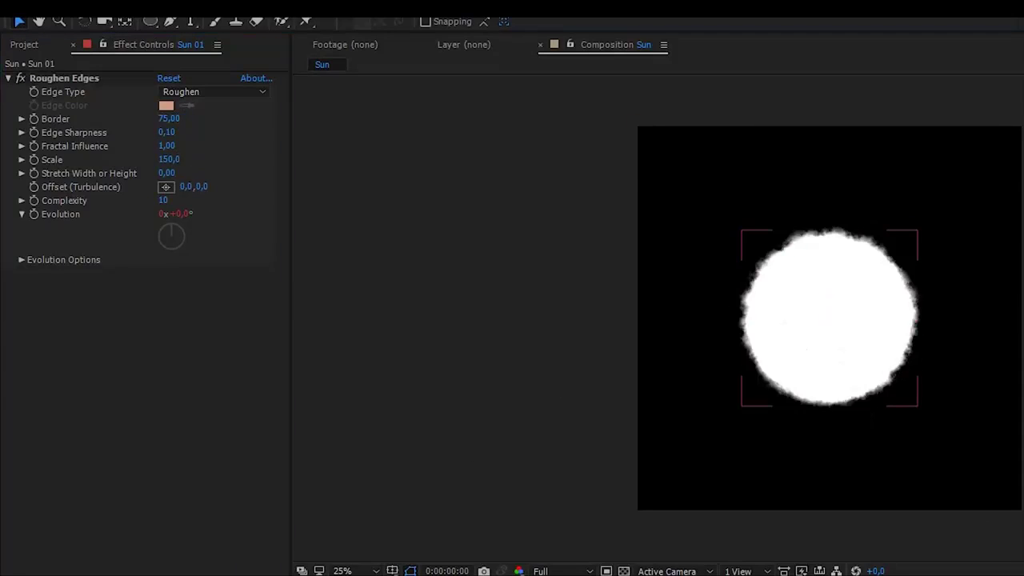
left_click(172, 119)
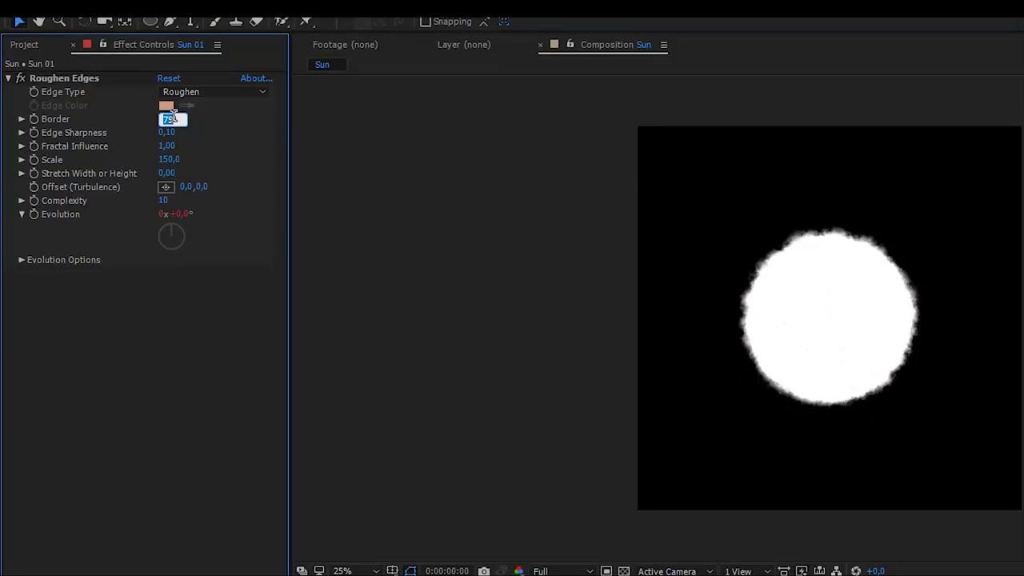
type("150")
key("Return")
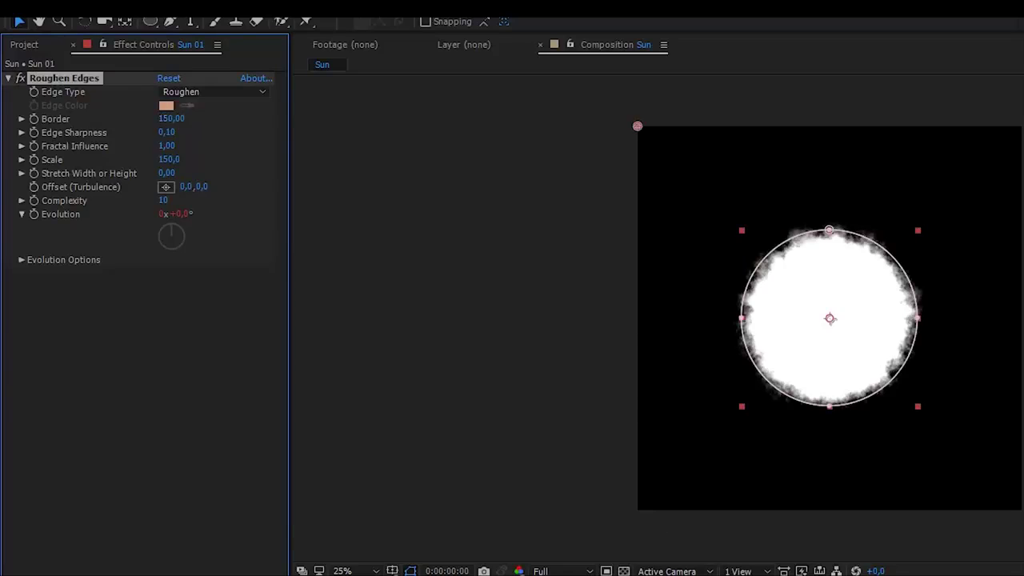
key("F2")
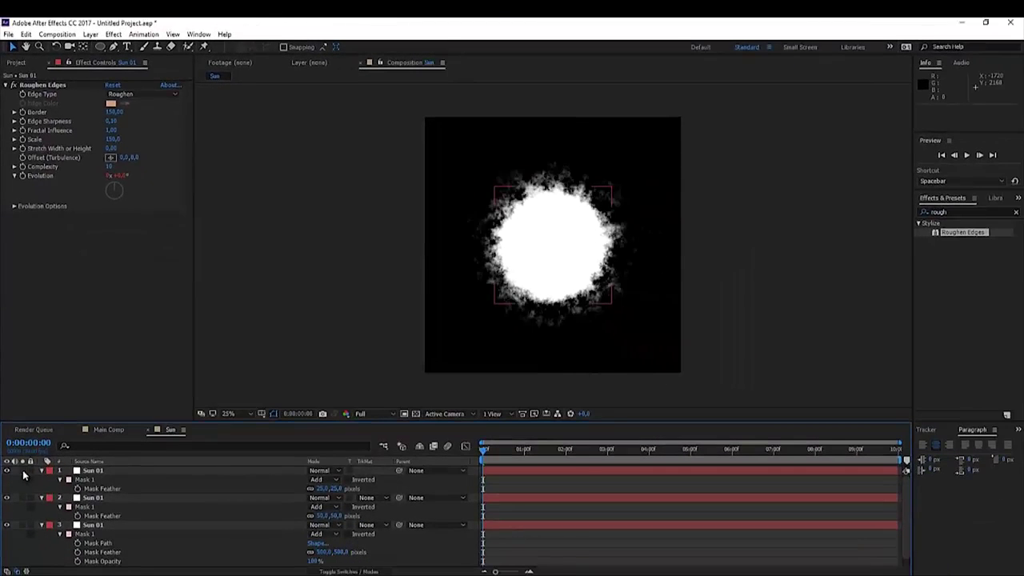
Step: Set the top two sun layers' Opacity to 50%
left_click(121, 472)
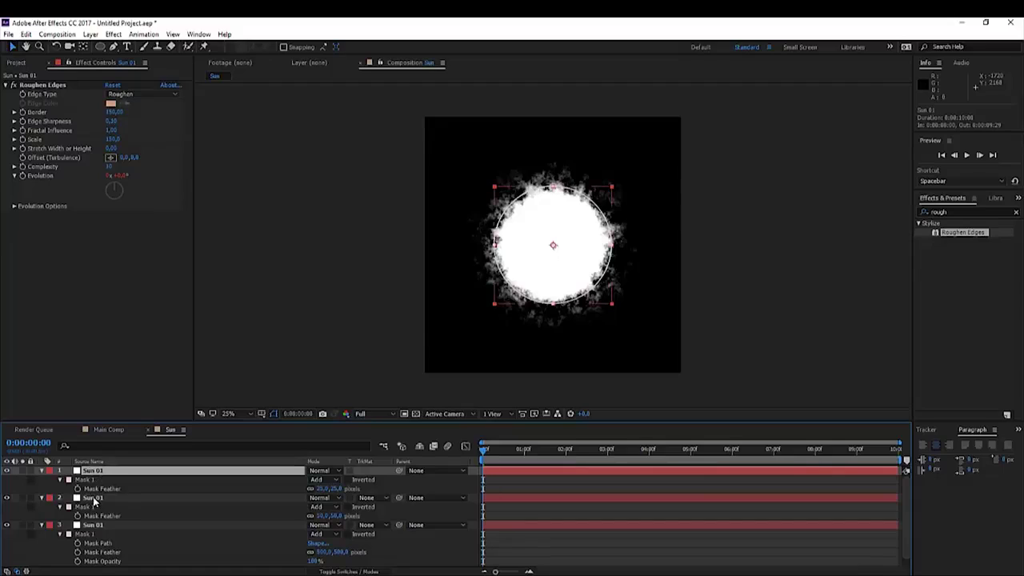
left_click(94, 498, "shift")
key("t")
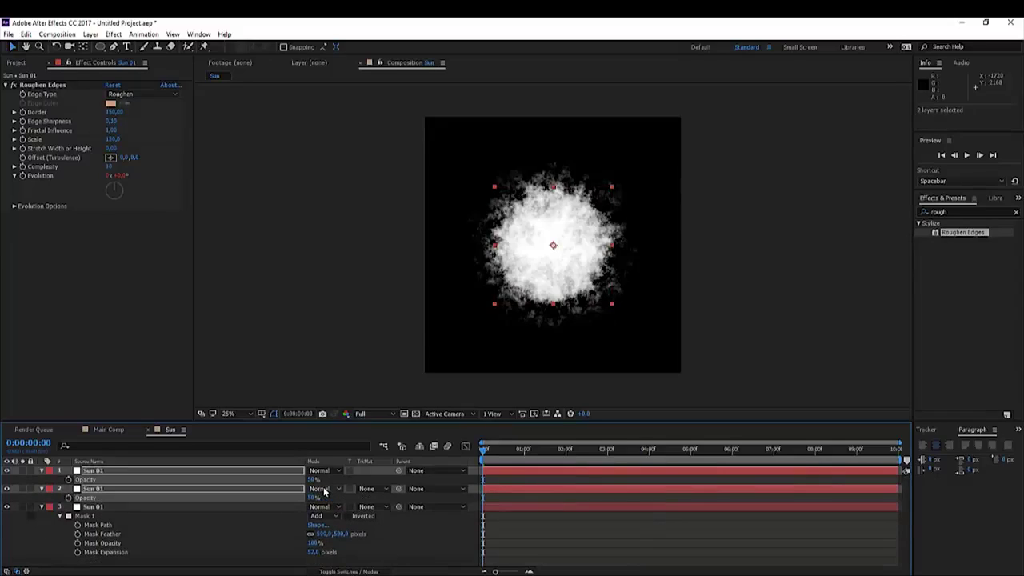
left_click(532, 544)
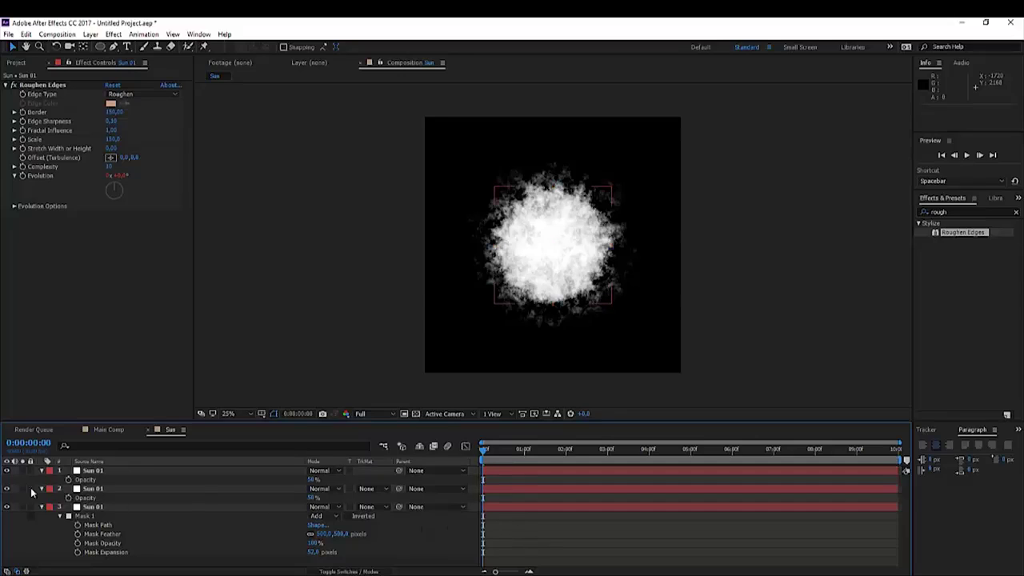
Step: Give the bottom sun layer Border 350 and Mask Expansion 26 pixels, then return to Main Comp
left_click(42, 471)
left_click(42, 479)
left_click(42, 488)
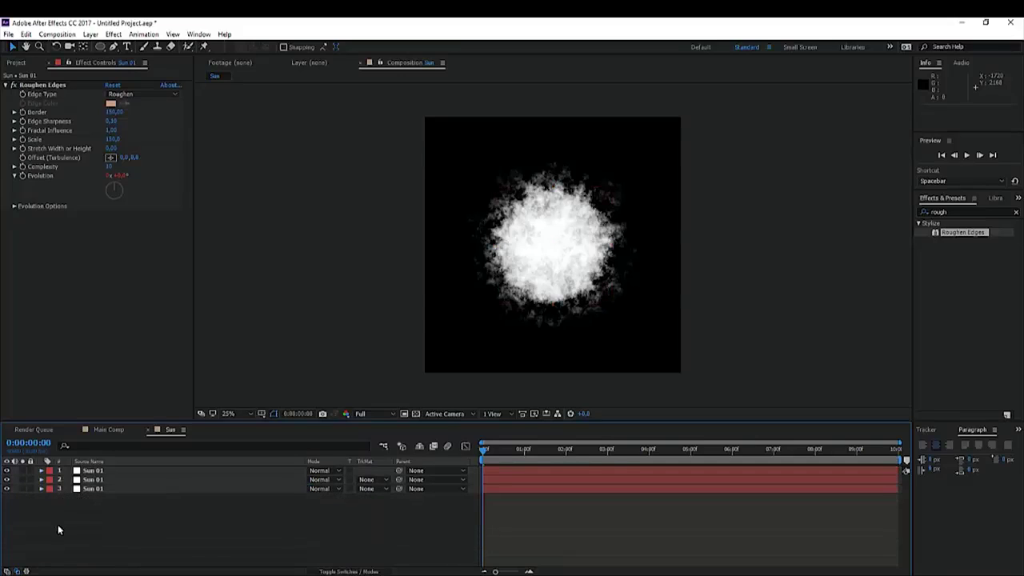
left_click(124, 489)
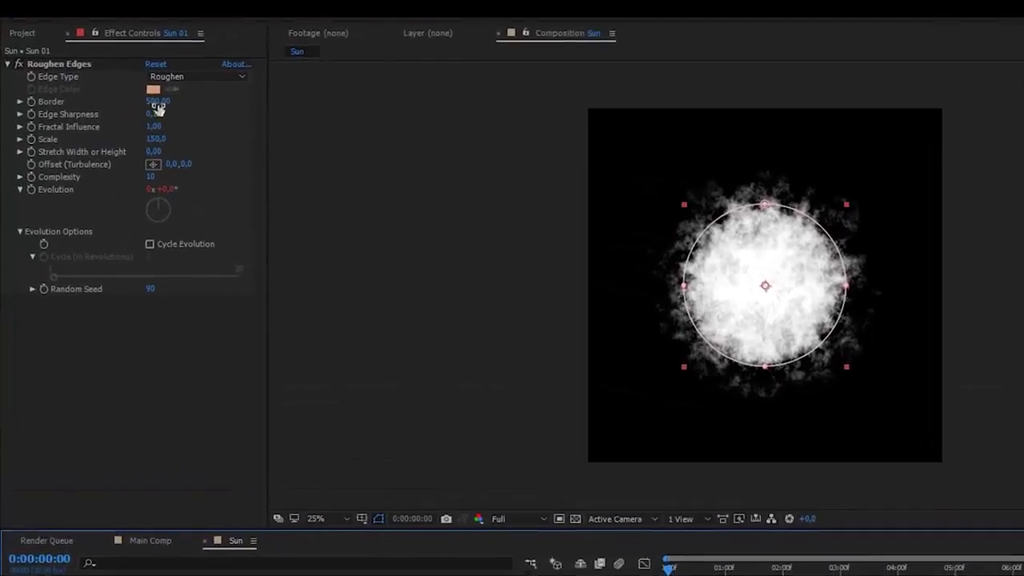
left_click(113, 112)
type("350")
key("Return")
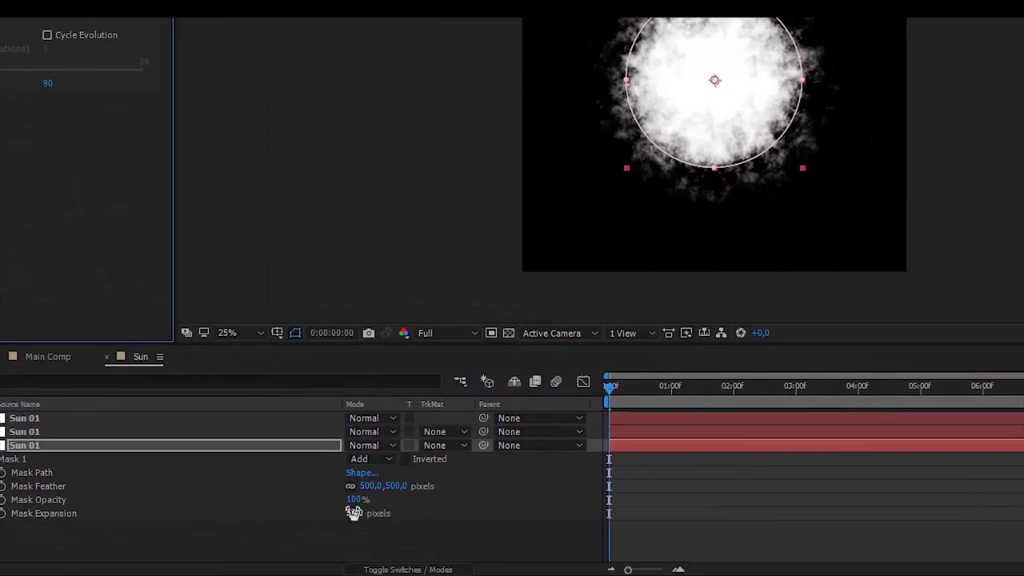
left_click_drag(354, 509, 328, 505)
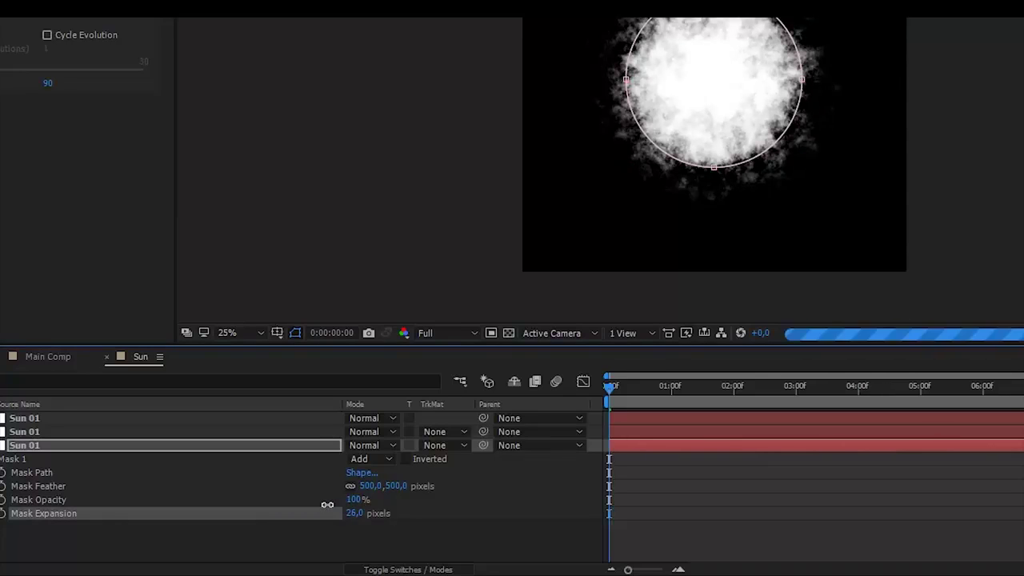
left_click(304, 546)
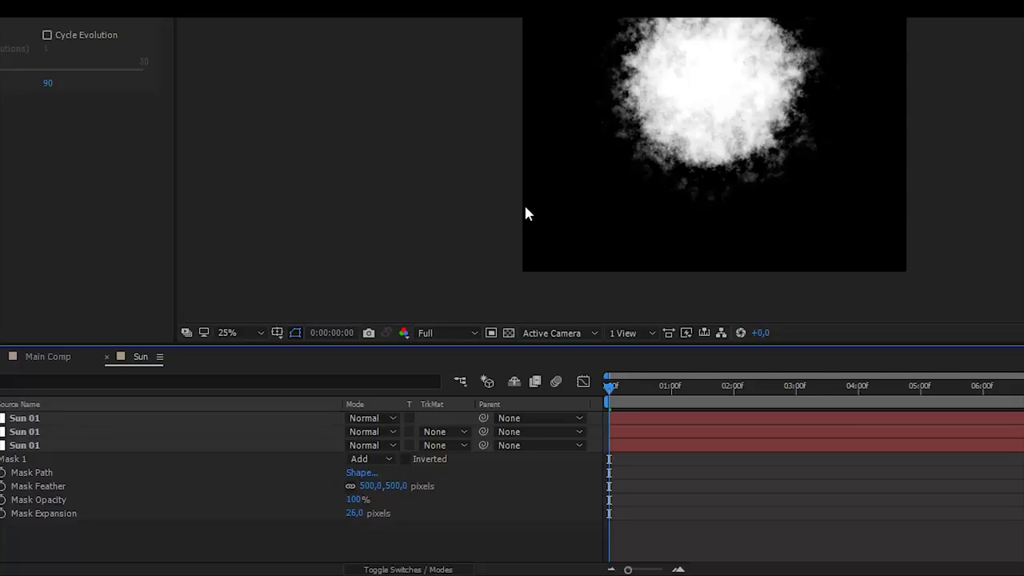
left_click(50, 357)
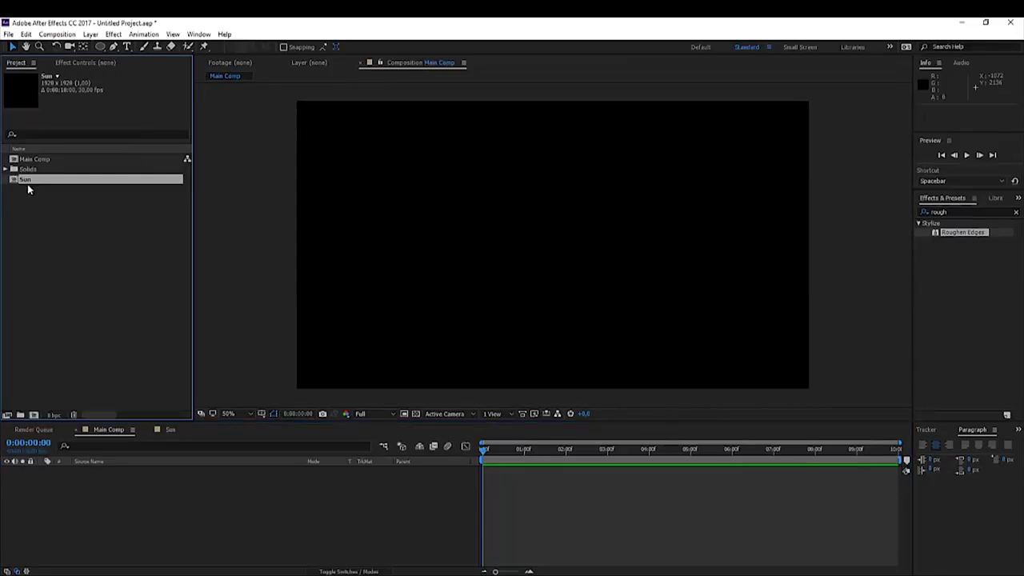
Step: Drop the Sun comp into the centre of Main Comp and shrink it to 57%
left_click_drag(28, 186, 565, 256)
key("comma")
key("comma")
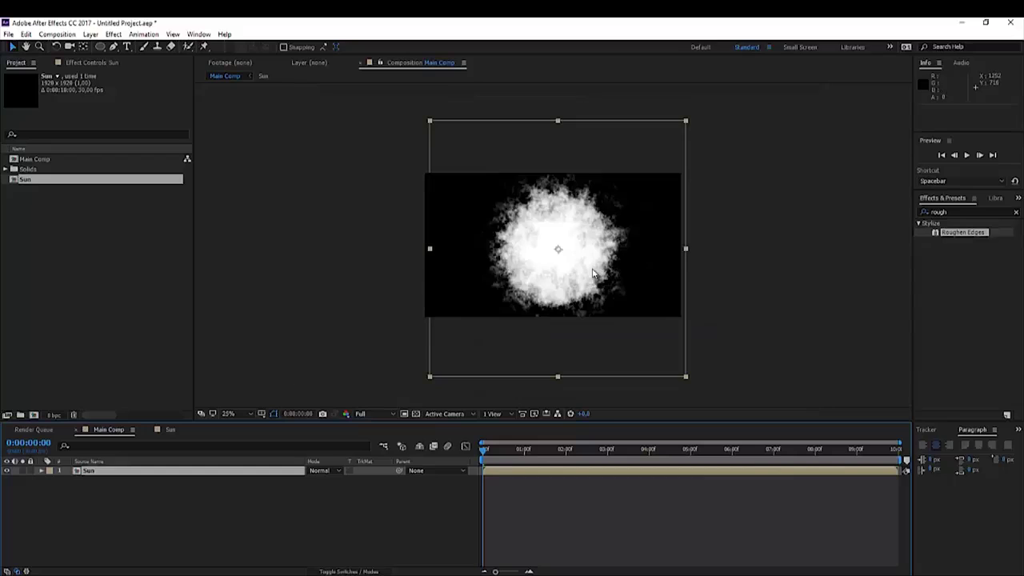
left_click_drag(686, 124, 638, 175)
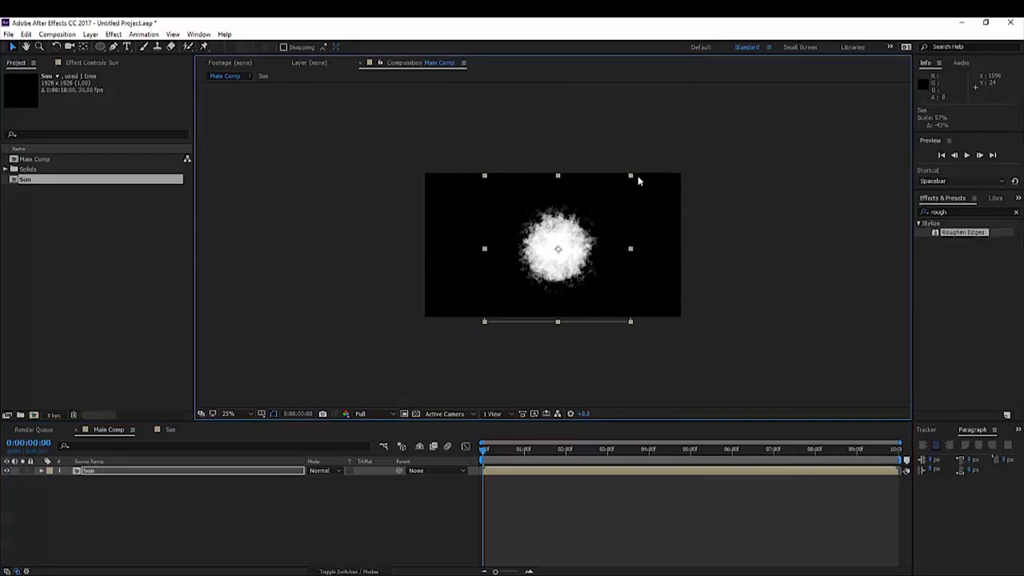
key("period")
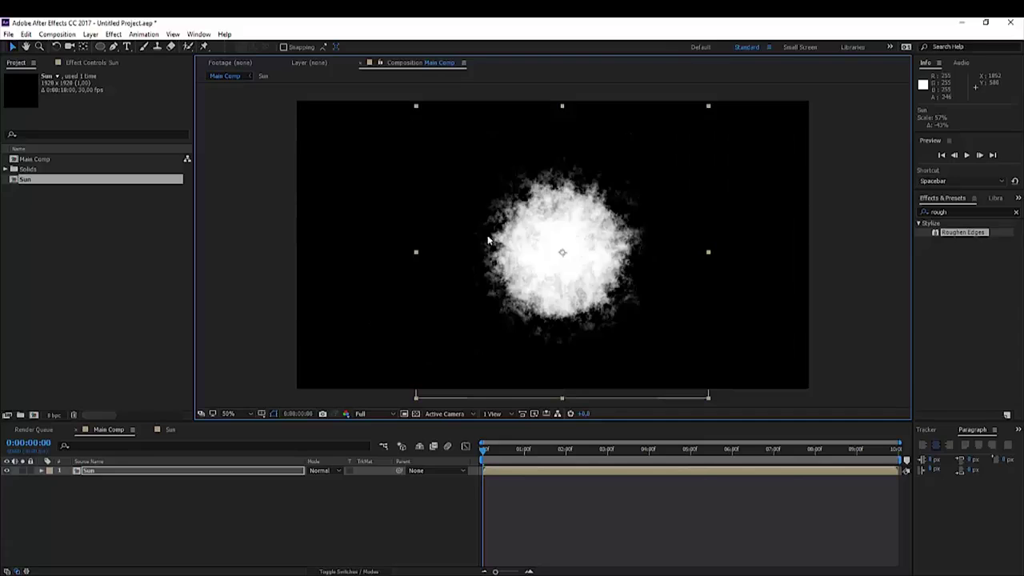
left_click(91, 34)
mouse_move(84, 46)
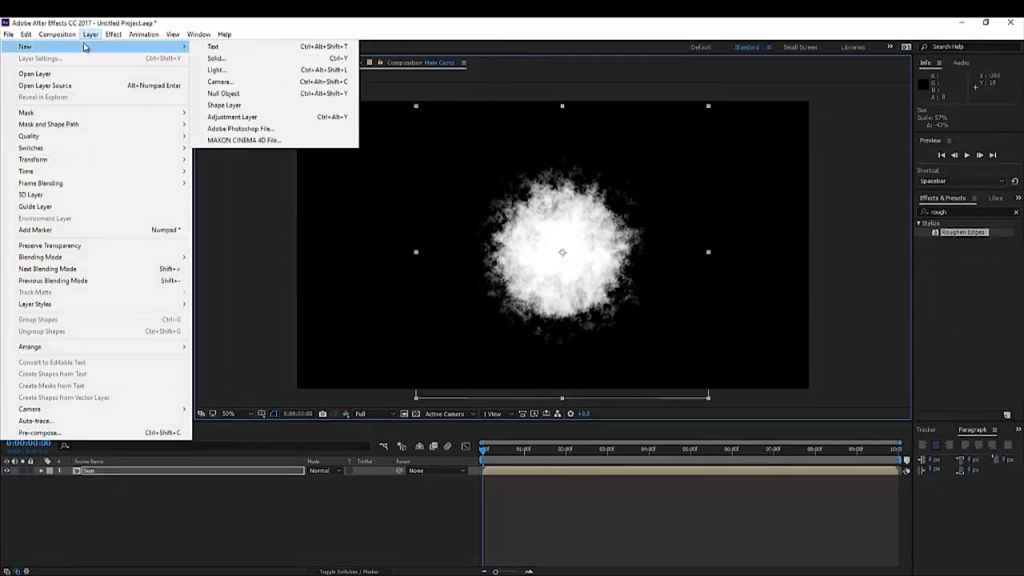
left_click(216, 58)
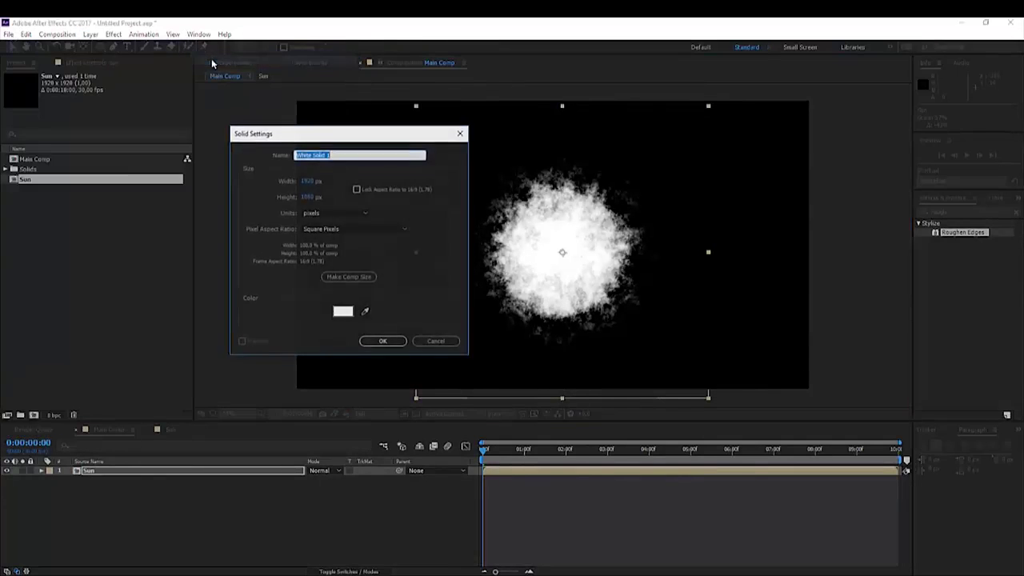
left_click(349, 316)
type("000000")
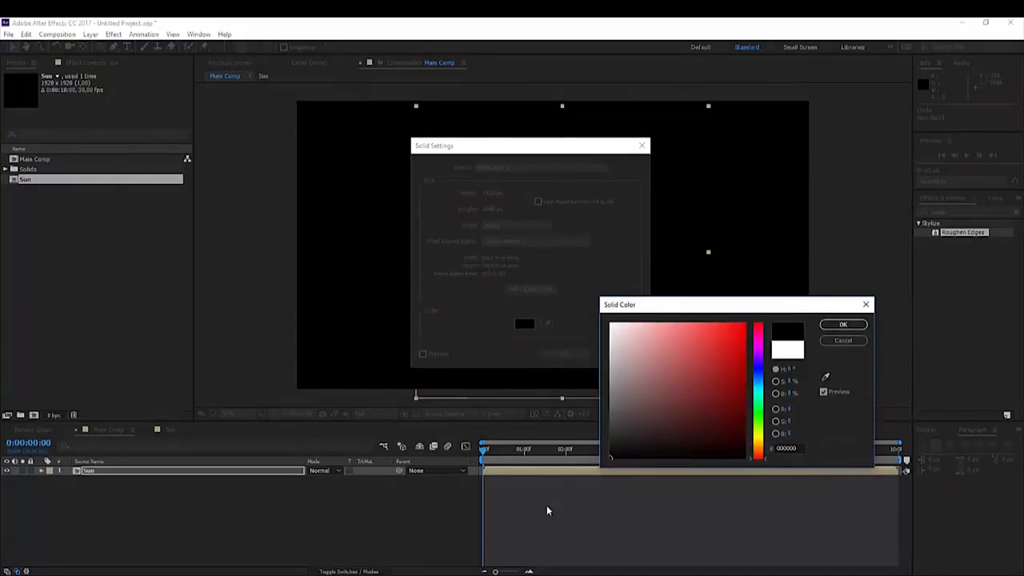
key("Return")
left_click(486, 194)
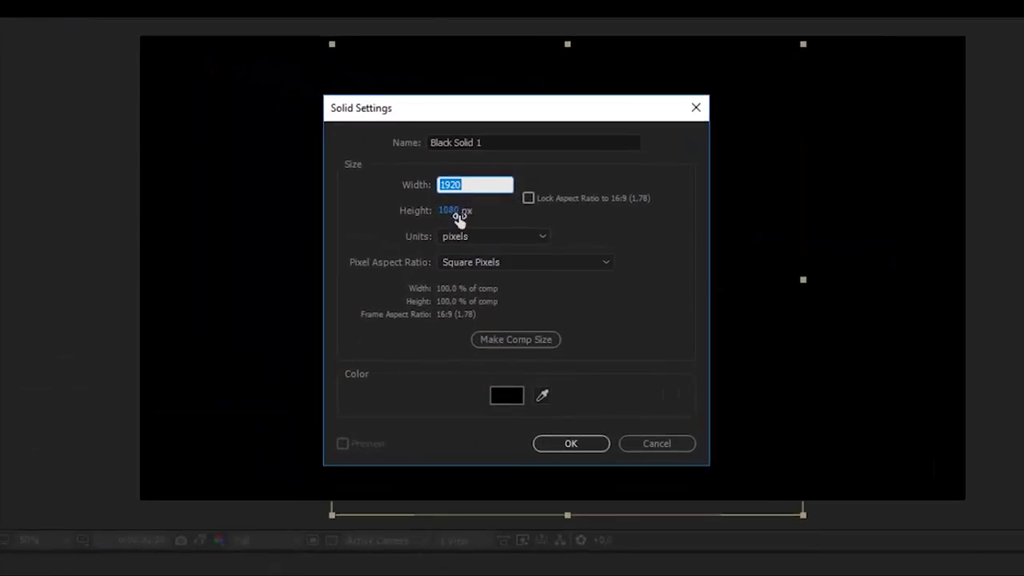
type("1080")
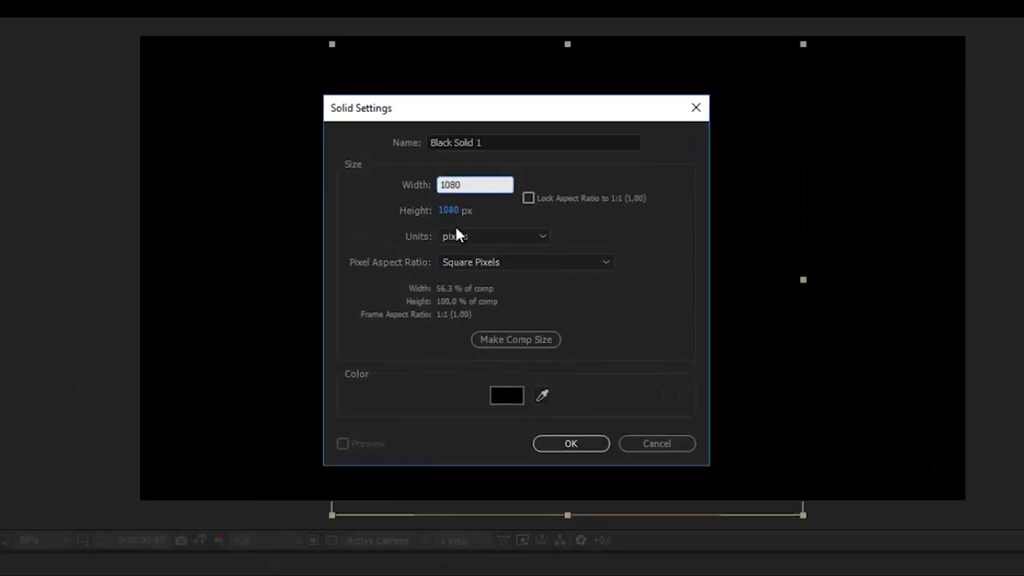
left_click(442, 143)
type("Ed")
type("lipse")
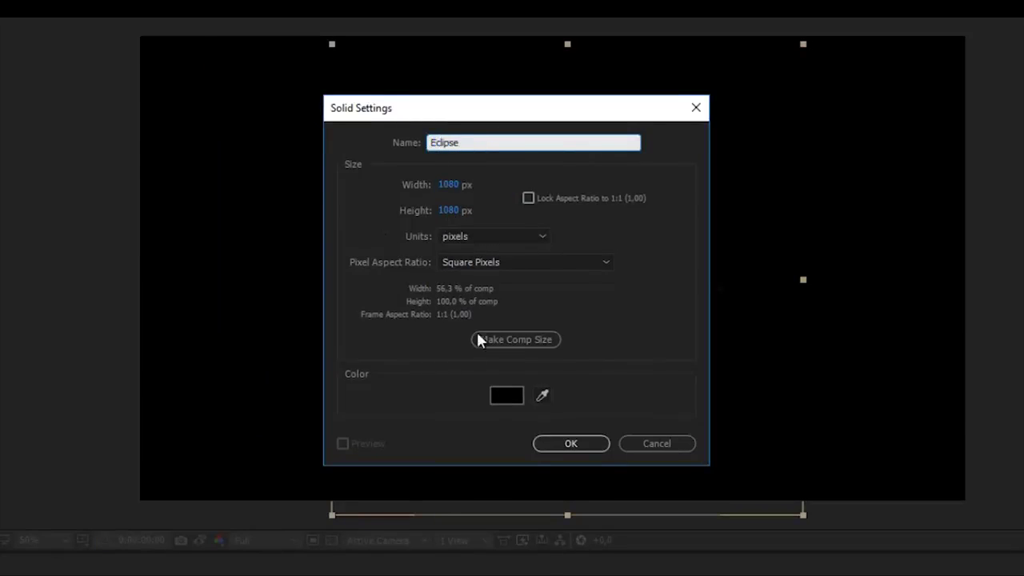
left_click(570, 444)
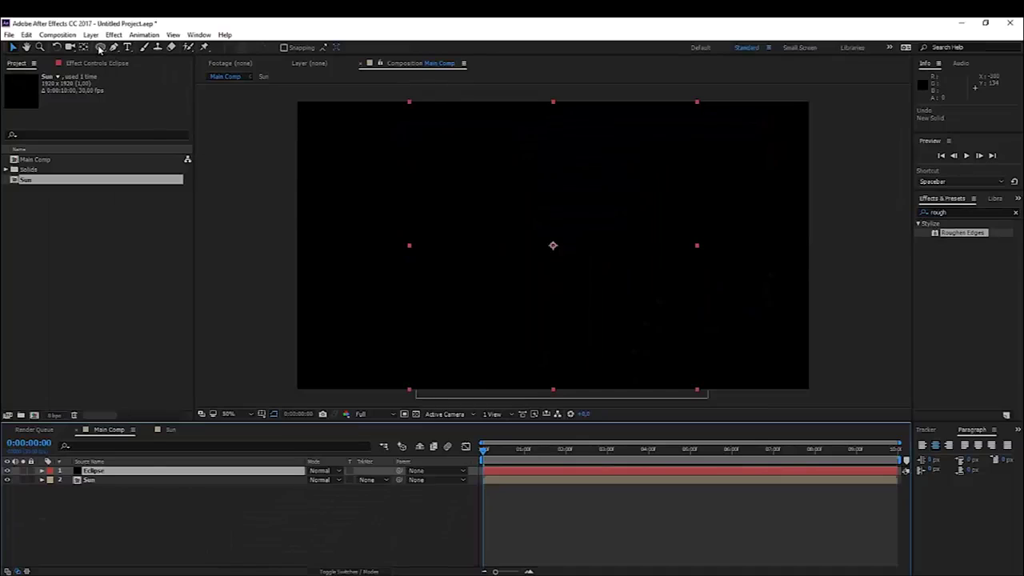
Step: Add an ellipse mask to the Eclipse solid and scale it down around its centre
double_click(100, 47)
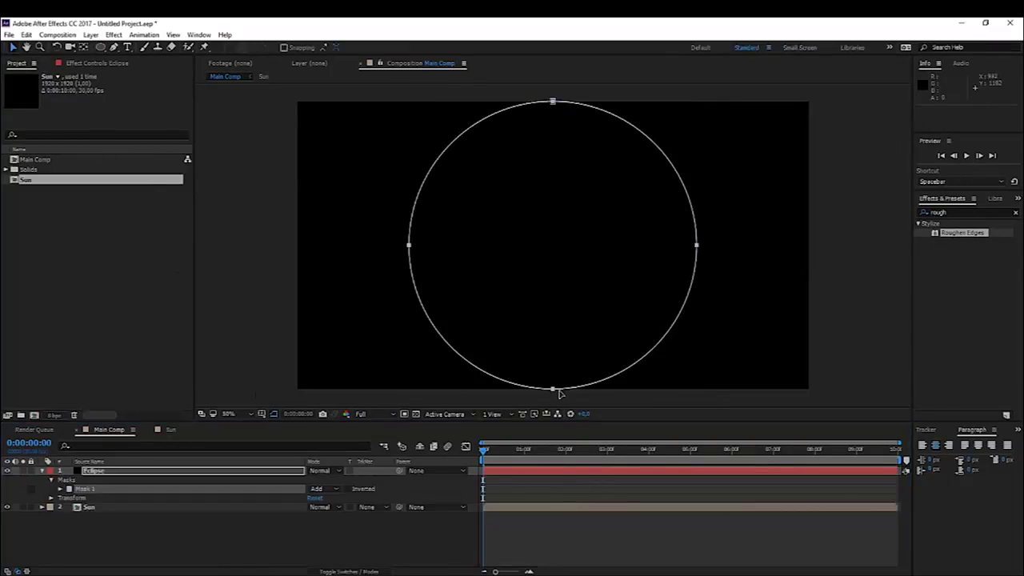
double_click(552, 390)
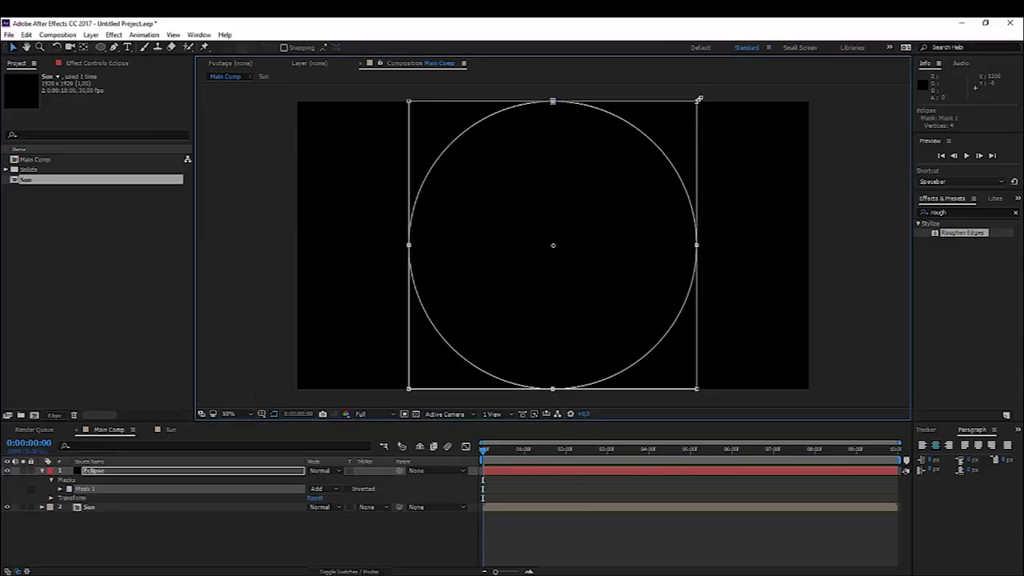
left_click_drag(697, 100, 622, 175)
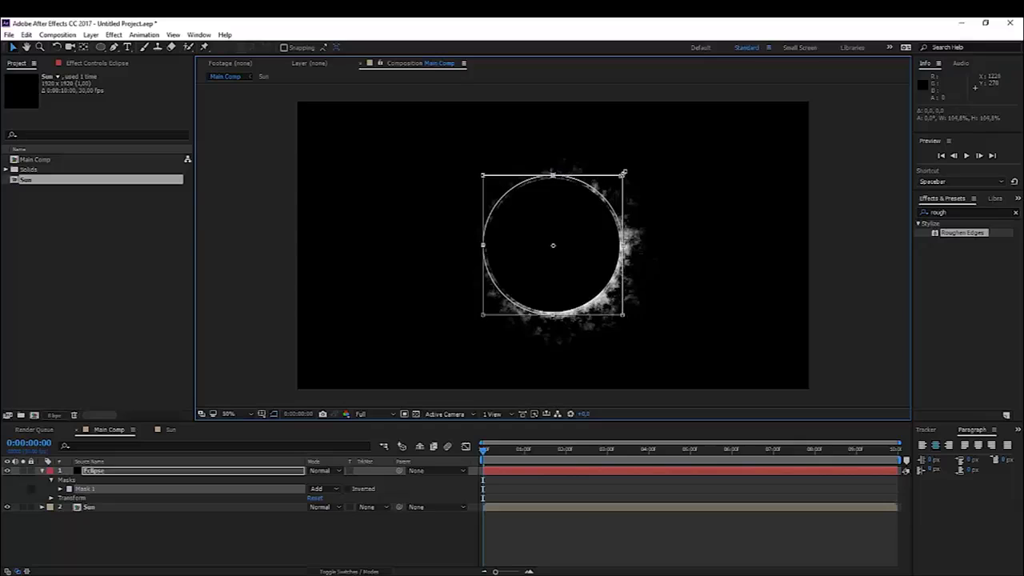
key("Return")
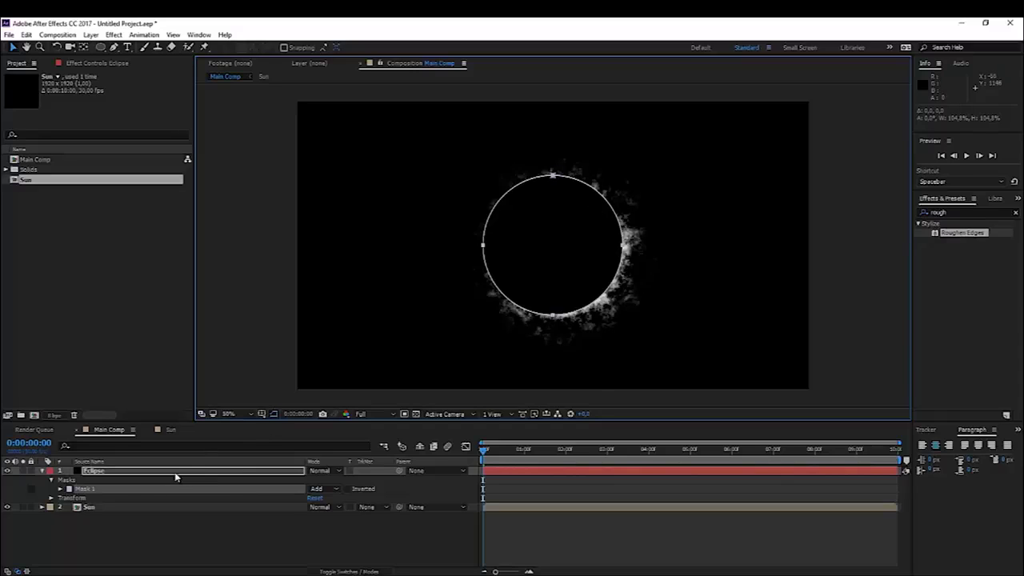
Step: Feather the Eclipse mask by 5 pixels and apply Roughen Edges to the disc
key("f")
left_click_drag(323, 491, 327, 490)
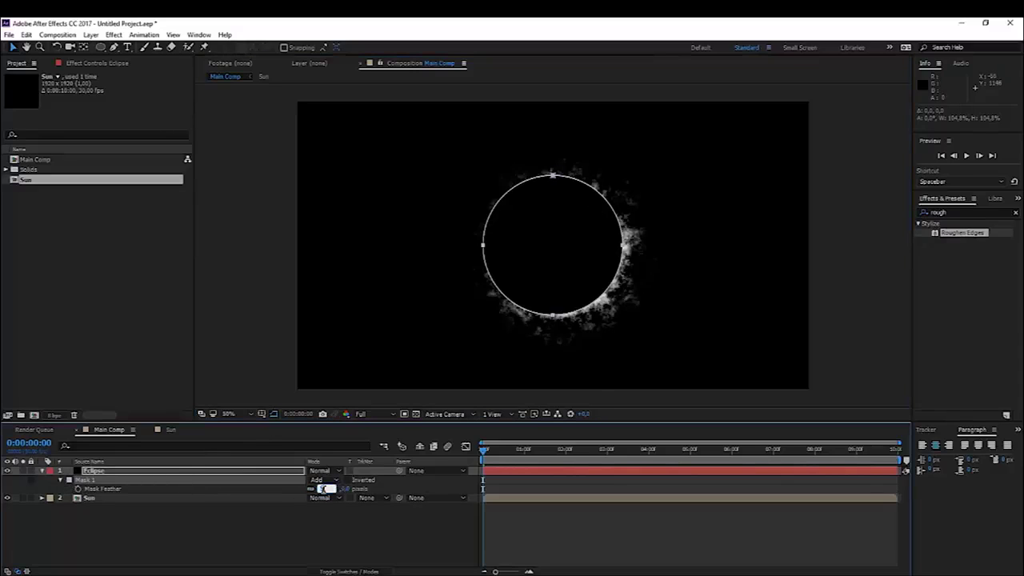
left_click(318, 535)
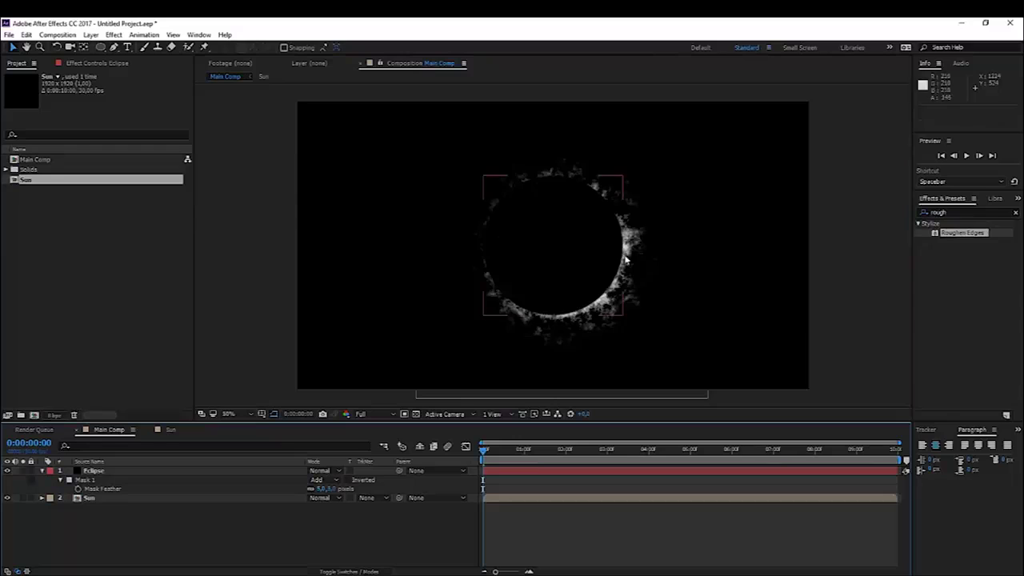
left_click_drag(976, 232, 107, 474)
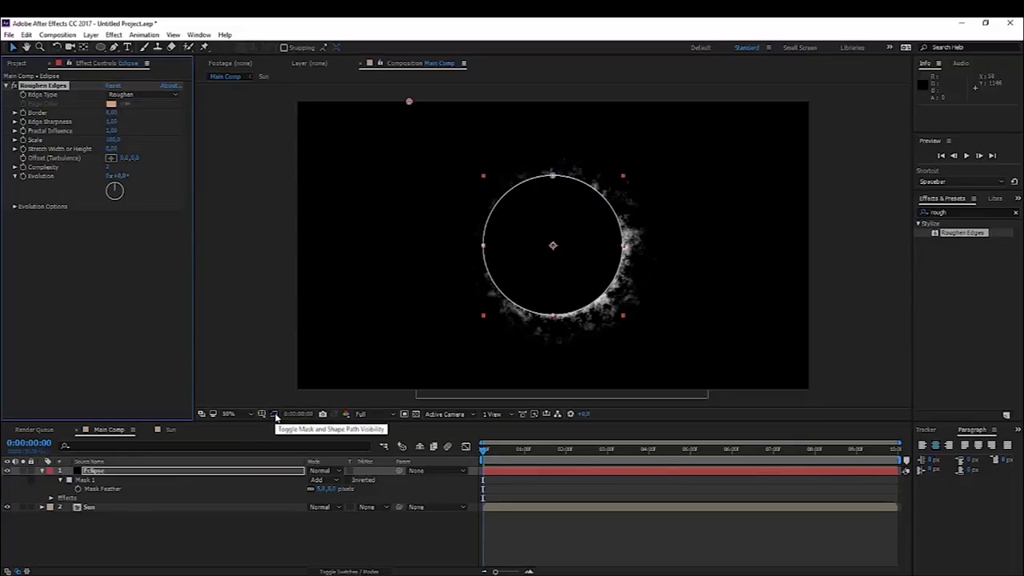
Step: Hide the mask path and set Roughen Edges Border 15, Edge Sharpness 0.50, Complexity 10
left_click(274, 415)
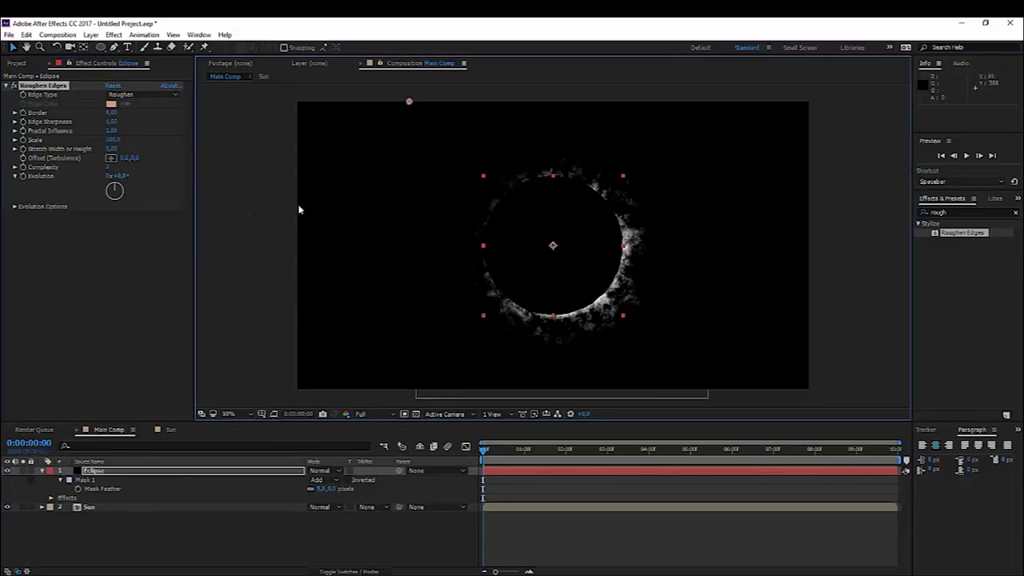
left_click(115, 140)
key("Return")
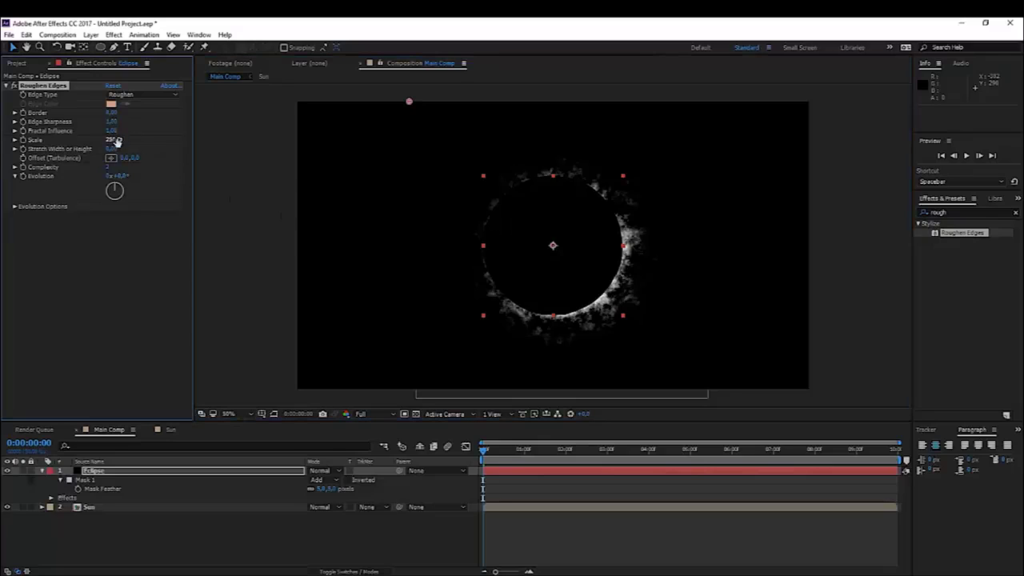
left_click(115, 140)
key("Return")
left_click(110, 113)
key("Return")
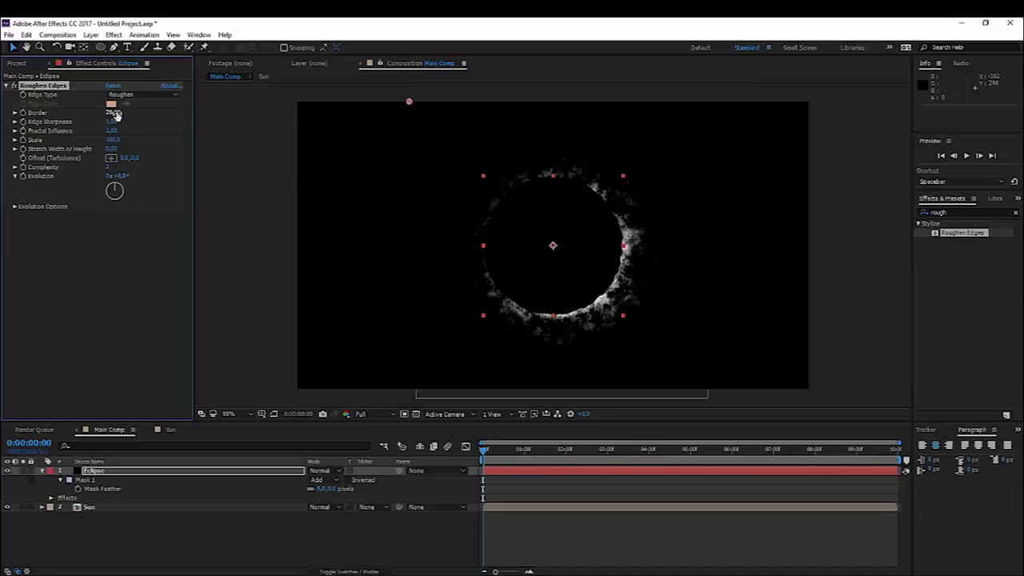
left_click(113, 121)
key("Return")
left_click(113, 112)
type("150")
Step: Drive the Roughen Edges Evolution with a time-based expression
left_click(24, 176, "alt")
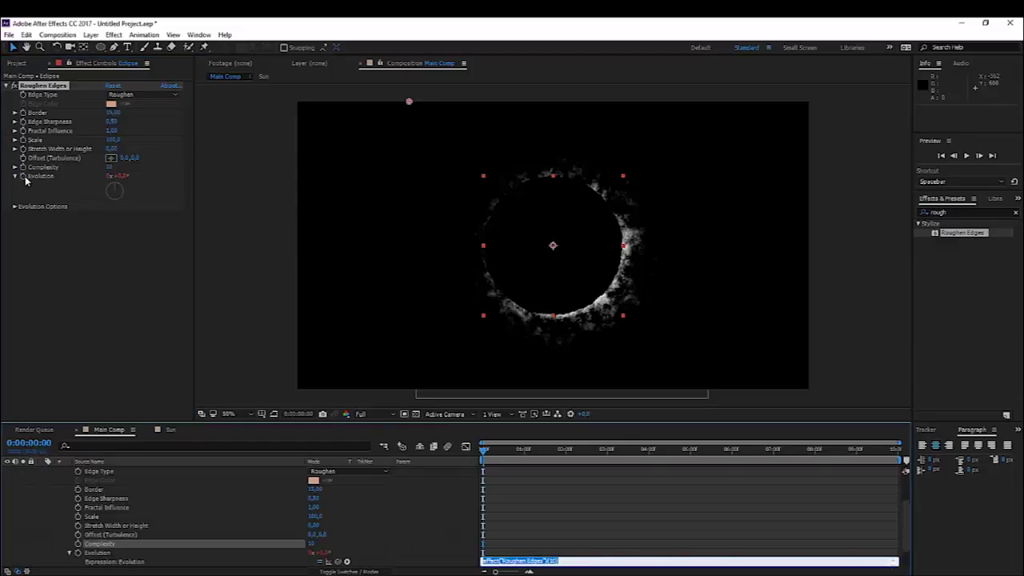
key("BackSpace")
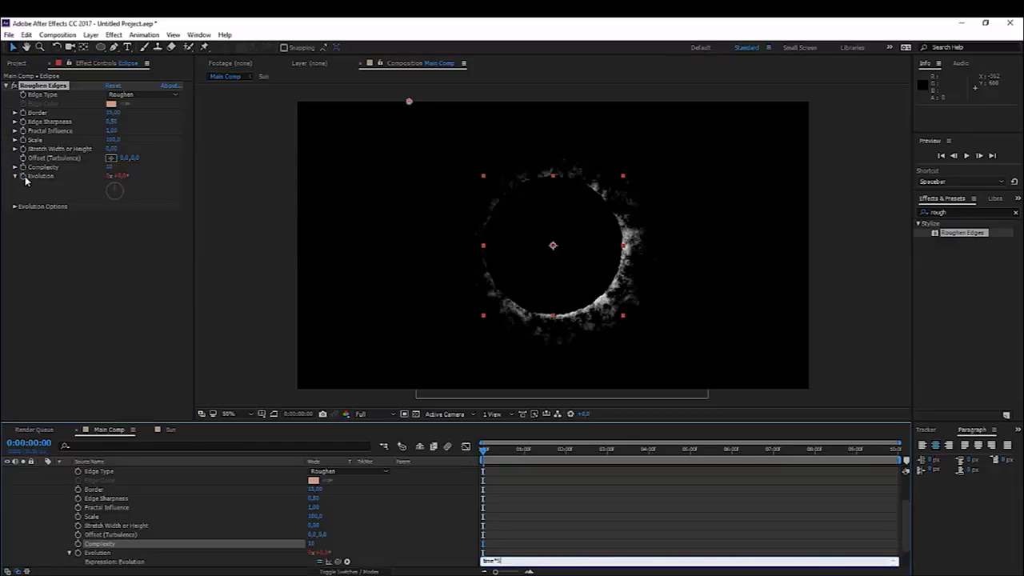
key("KP_Enter")
Step: Drag the Eclipse disc left so a rough glowing crescent shows on the sun's right edge
left_click(534, 516)
scroll(535, 516, "up", 2)
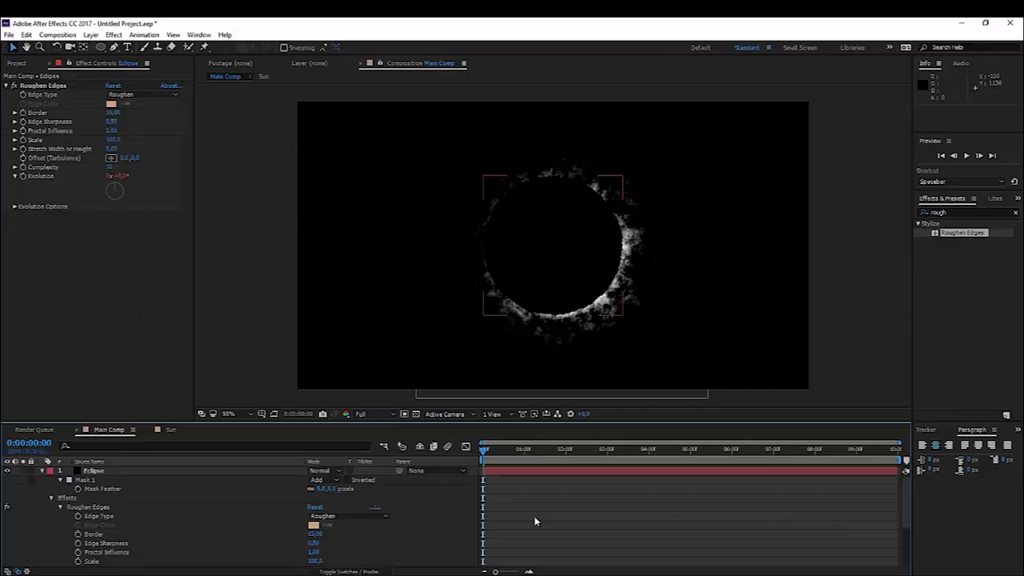
left_click(42, 472)
left_click(95, 472)
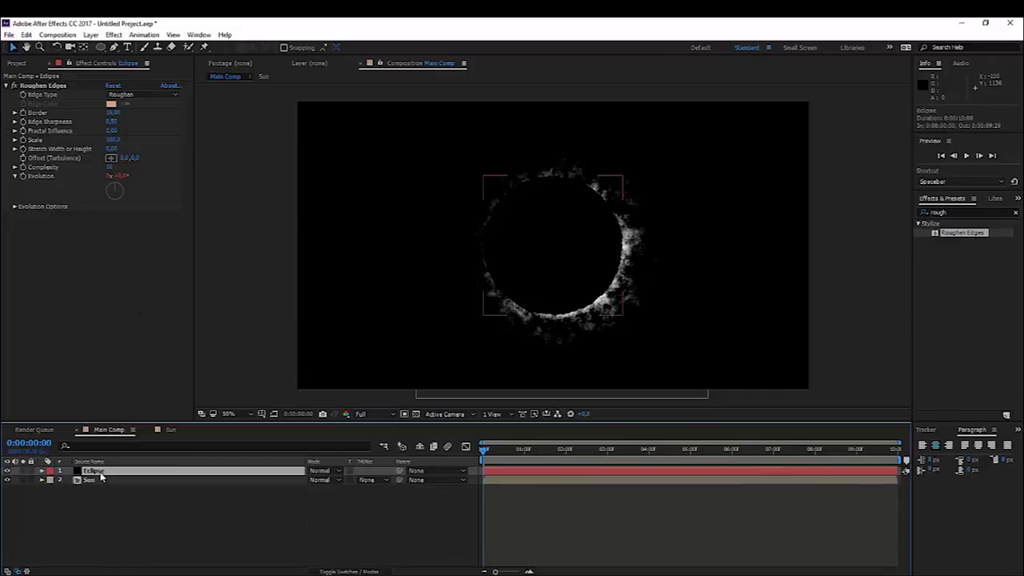
left_click_drag(625, 320, 581, 335)
left_click(598, 364)
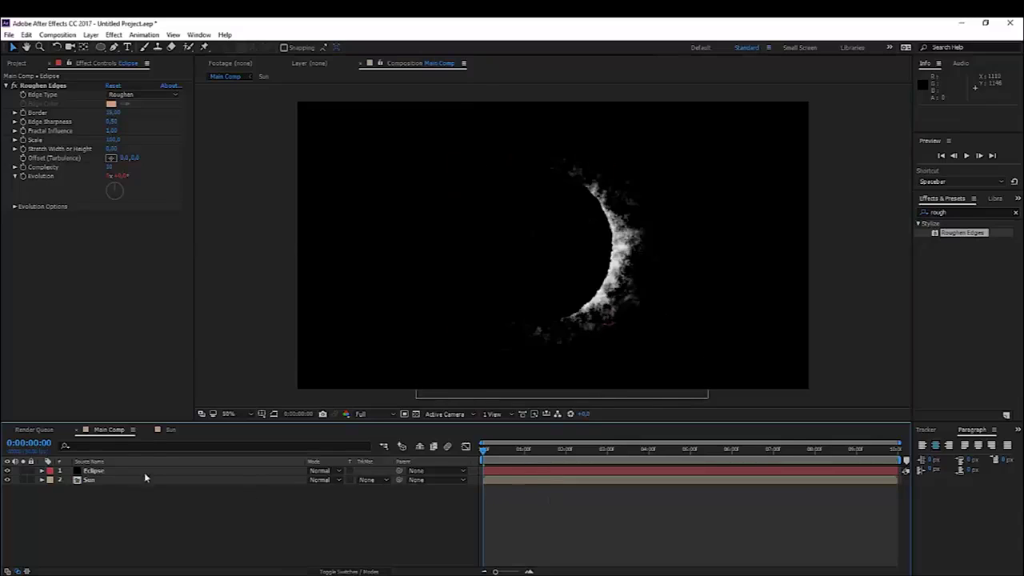
left_click(17, 64)
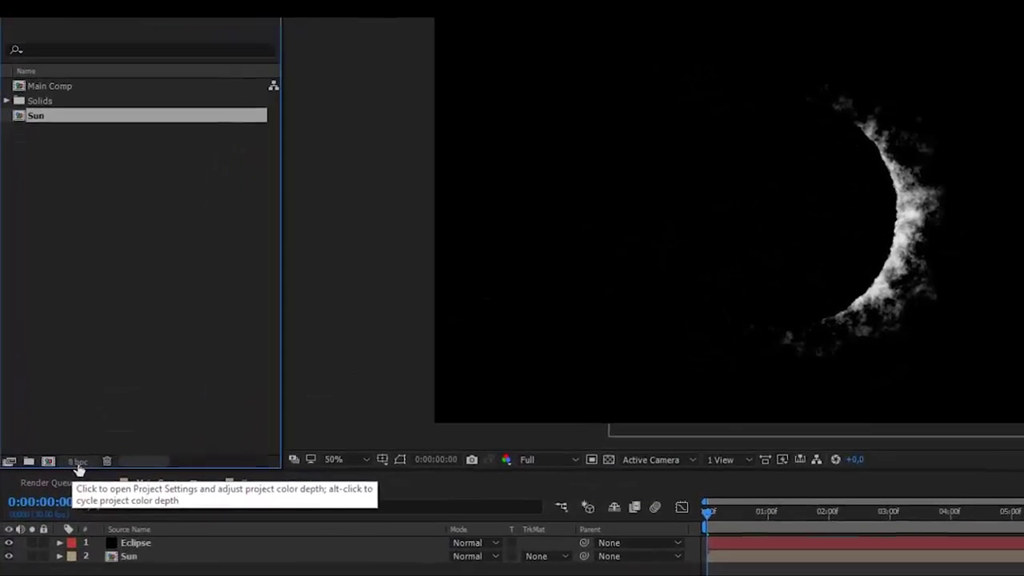
Step: Change the project colour depth from 8 bpc to 32 bits per channel (float)
left_click(55, 417)
left_click(648, 161)
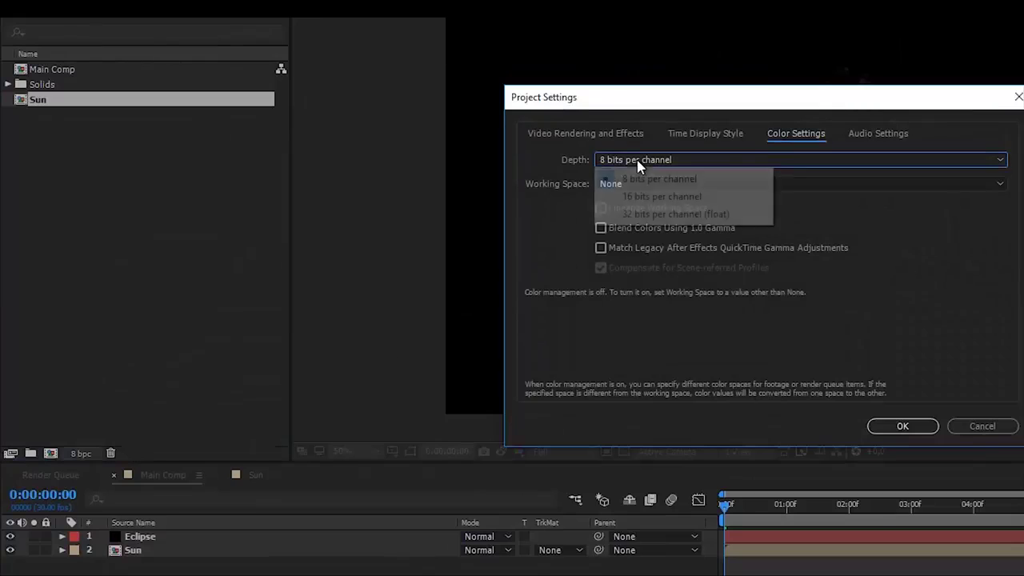
left_click(664, 216)
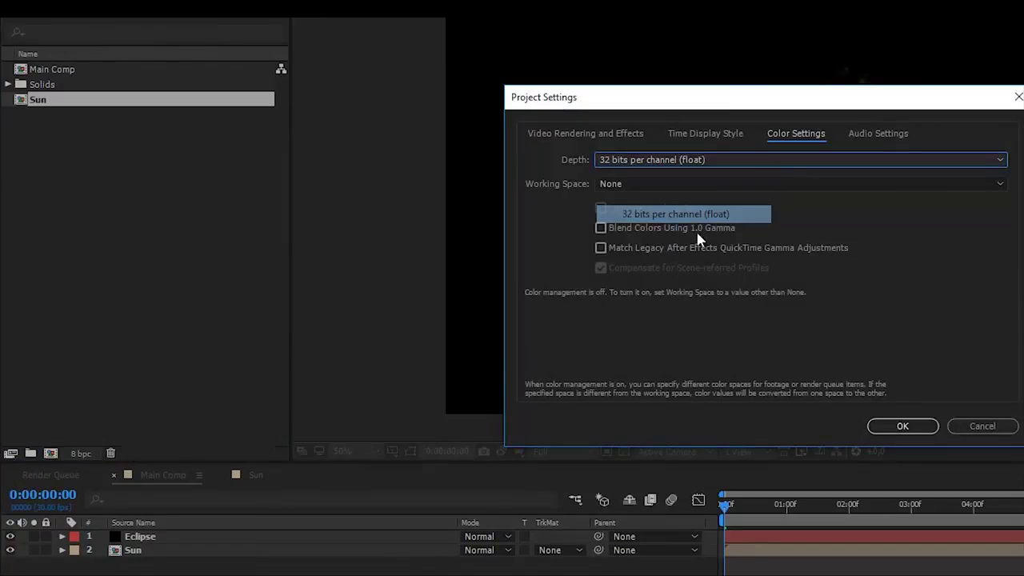
left_click(908, 427)
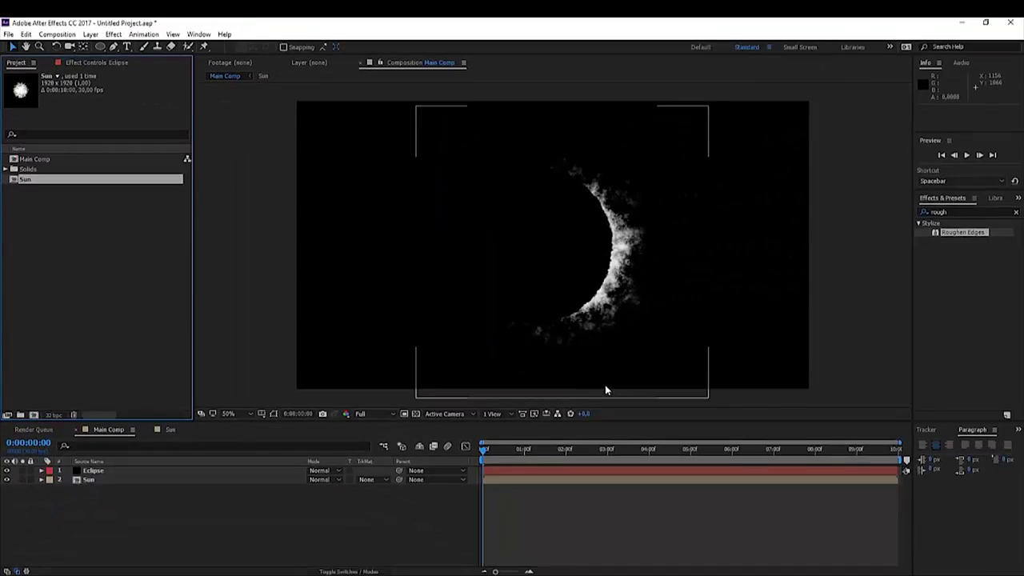
left_click(284, 483)
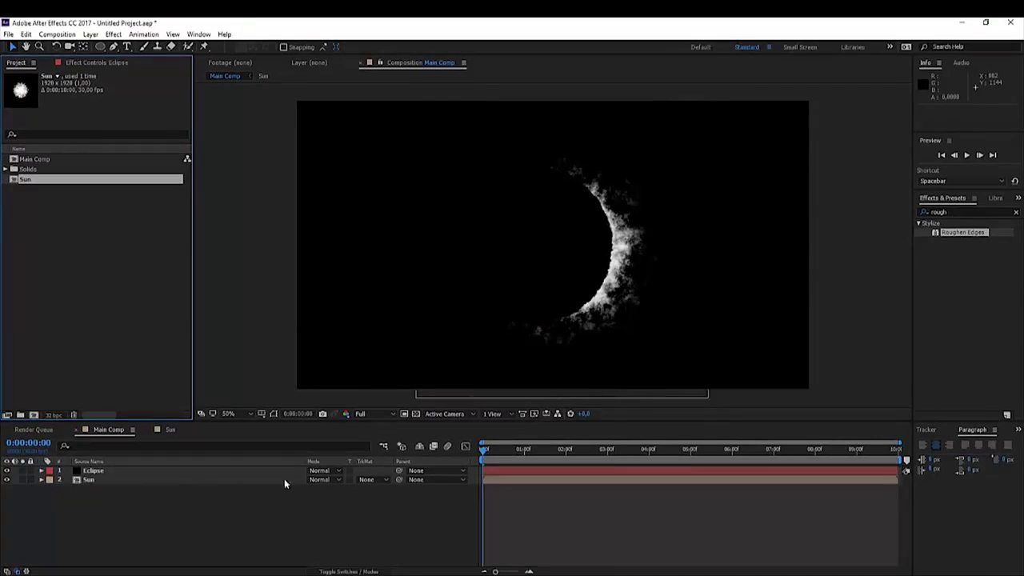
Step: Apply Video Copilot's VC Color Vibrance effect to the Sun layer
left_click(101, 482)
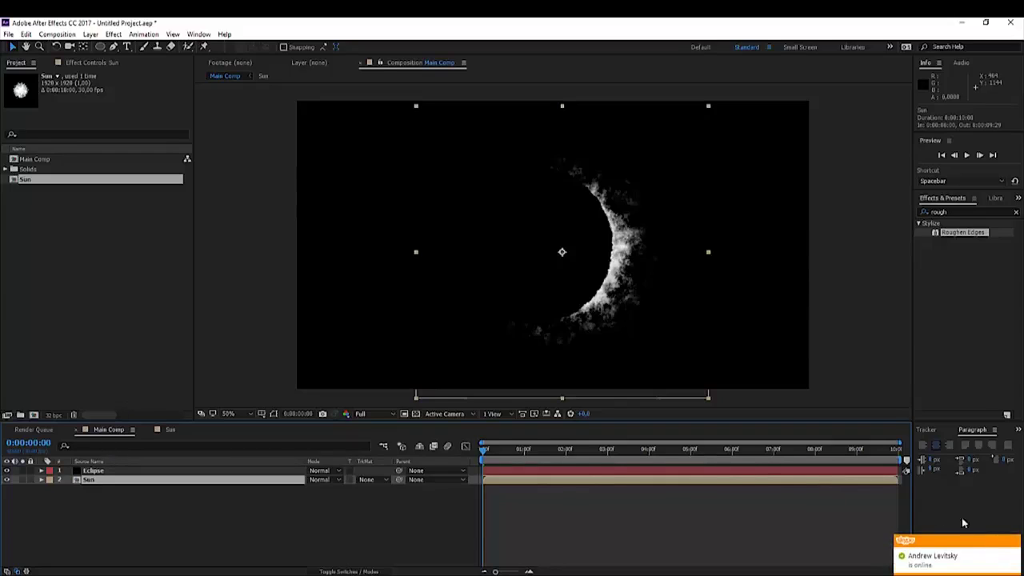
left_click(1015, 542)
left_click(115, 35)
mouse_move(85, 425)
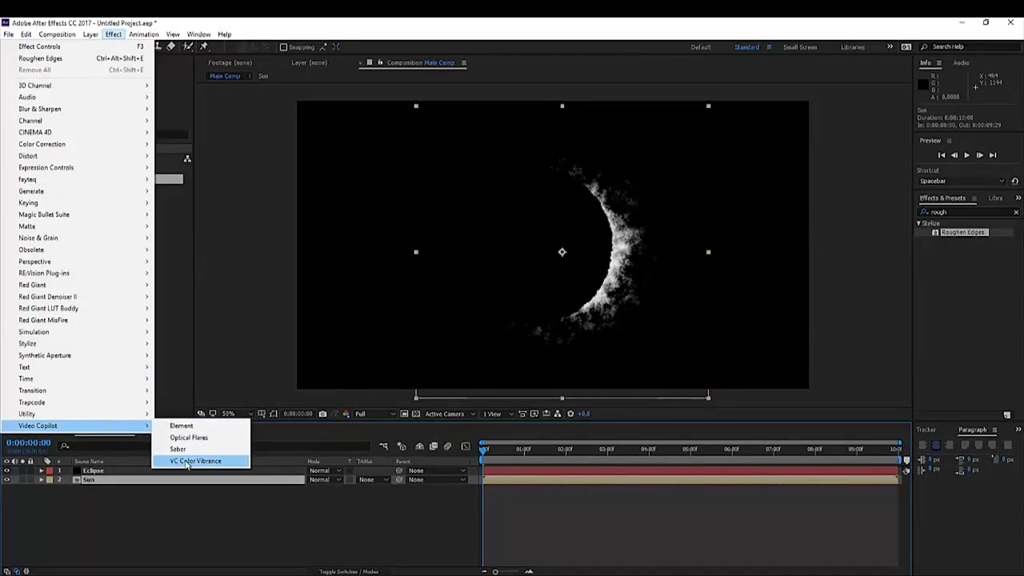
left_click(199, 462)
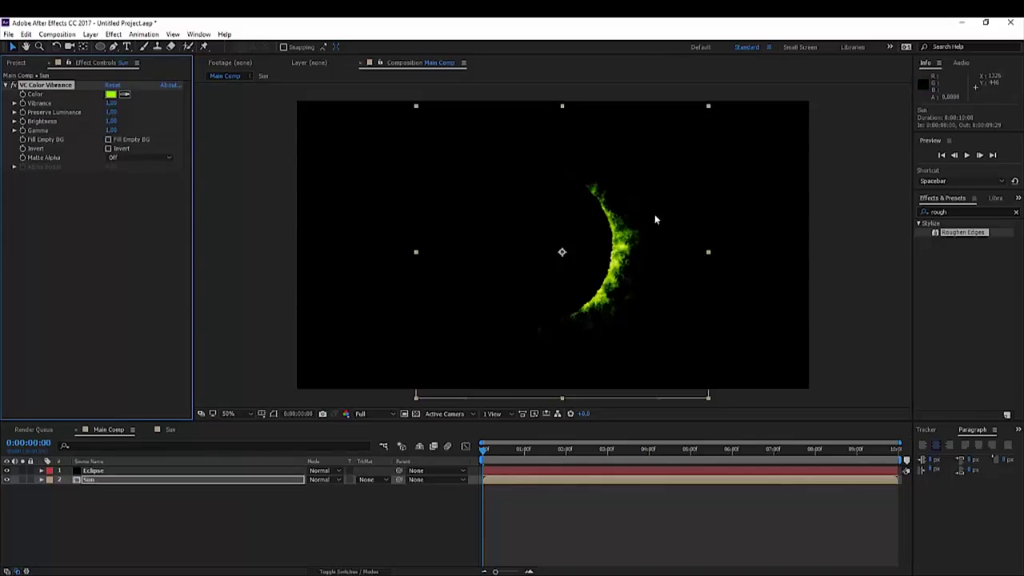
Step: Set the VC Color Vibrance tint colour to orange FF6600
left_click(110, 95)
left_click_drag(757, 445, 760, 453)
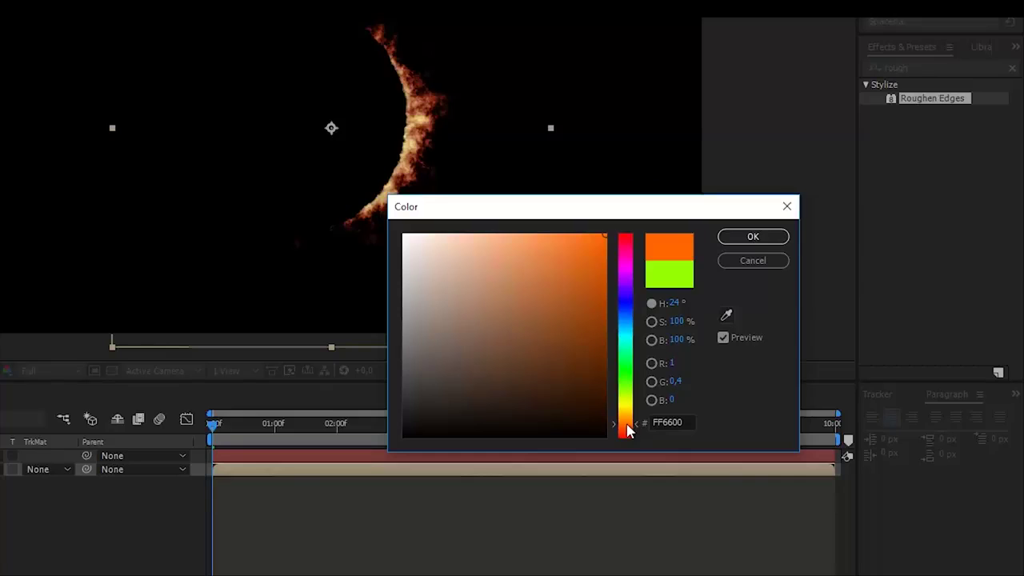
left_click(753, 237)
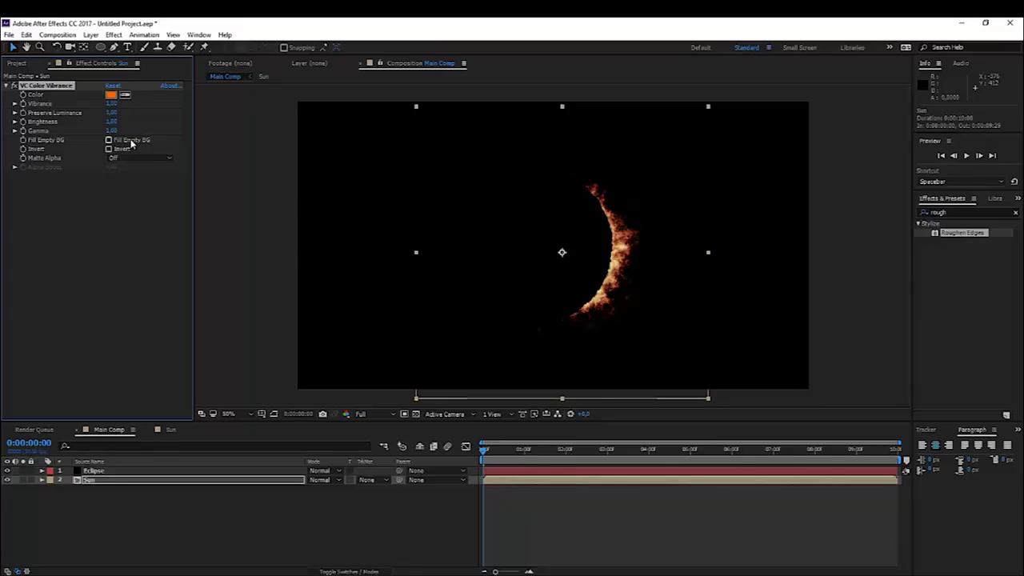
Step: Add an adjustment layer at the top of the stack and name it Perfect Glow
right_click(130, 520)
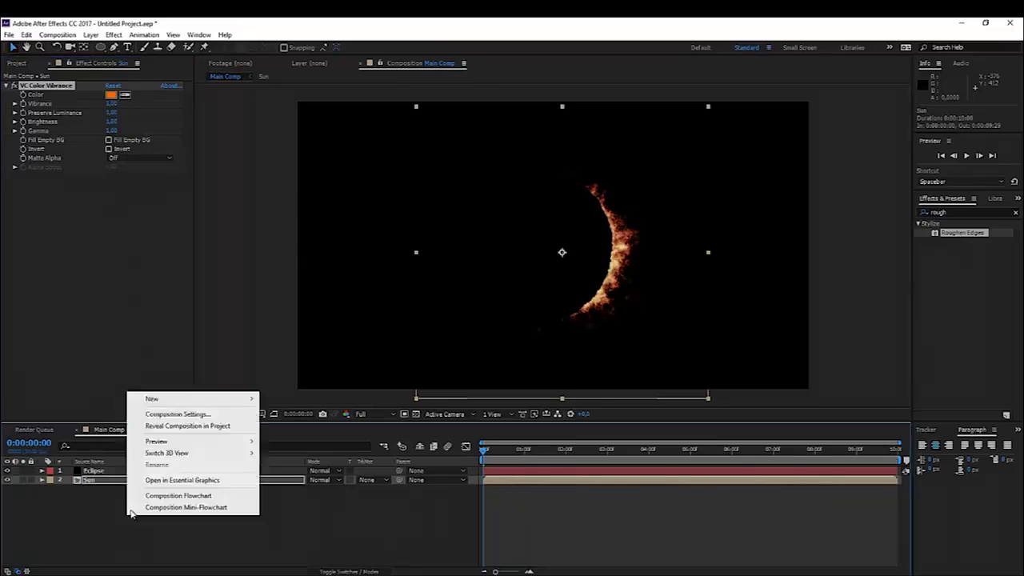
mouse_move(159, 399)
left_click(50, 485)
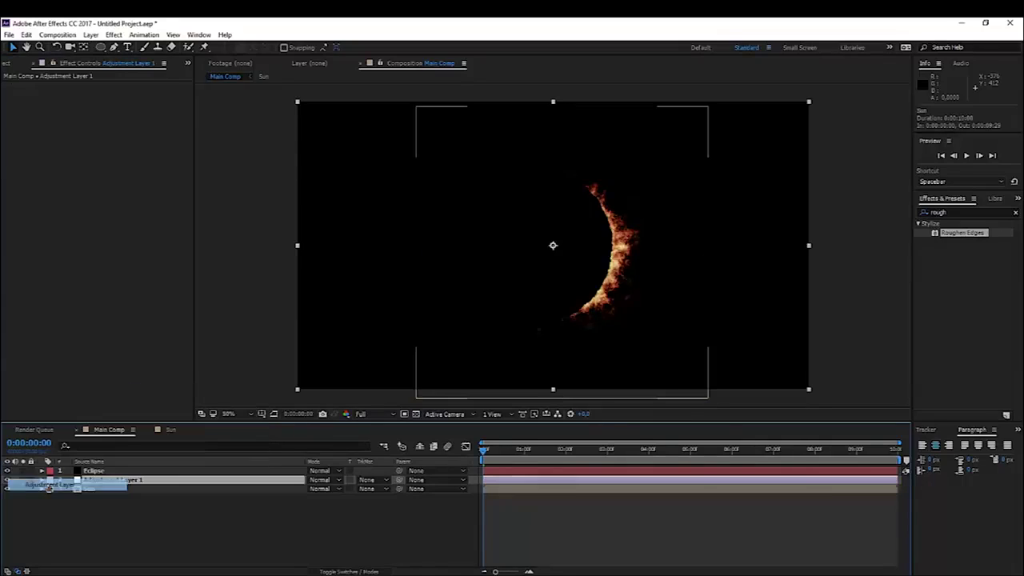
left_click_drag(97, 472, 96, 469)
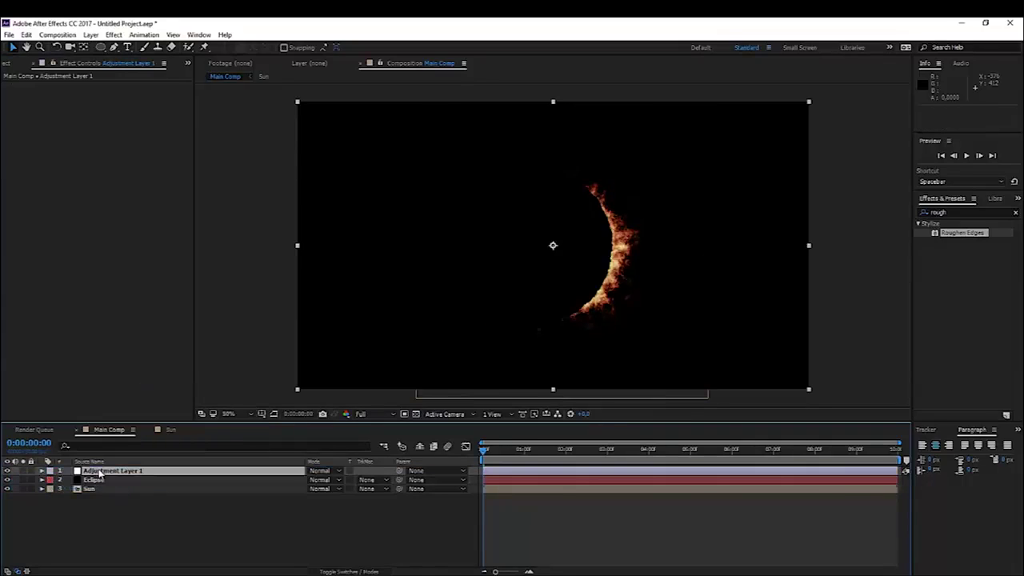
key("Return")
type("Fx")
type("rfect Glow")
key("Return")
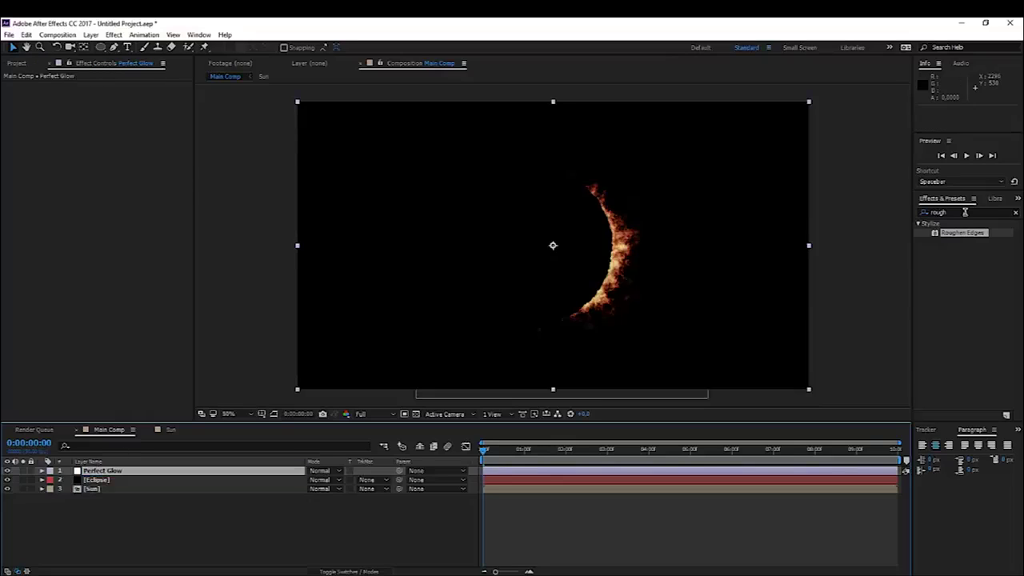
Step: Search Effects & Presets for 'perfe' and apply the Perfect Glow preset to the layer
left_click(936, 212)
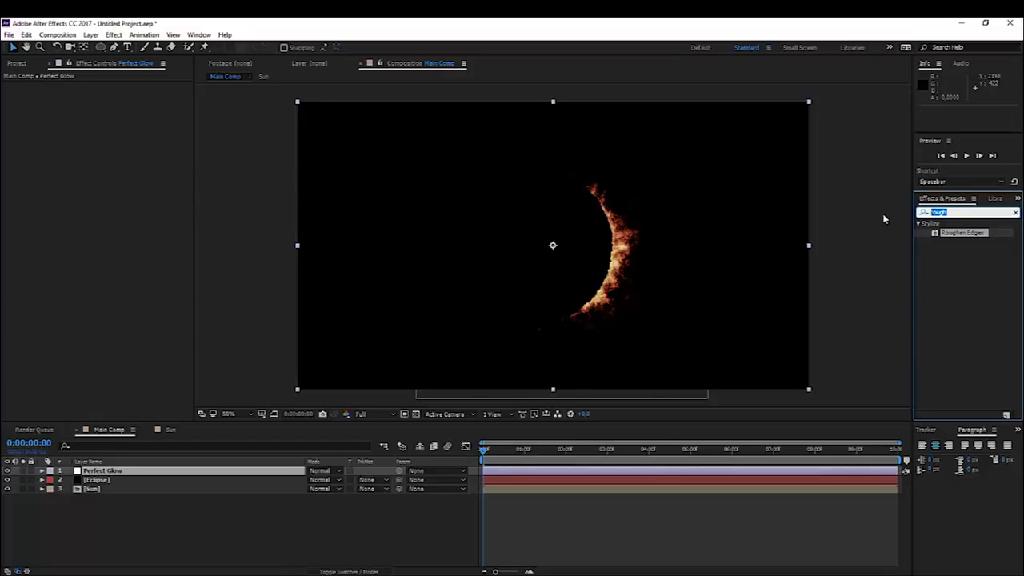
type("preset")
key("BackSpace")
type("erfe")
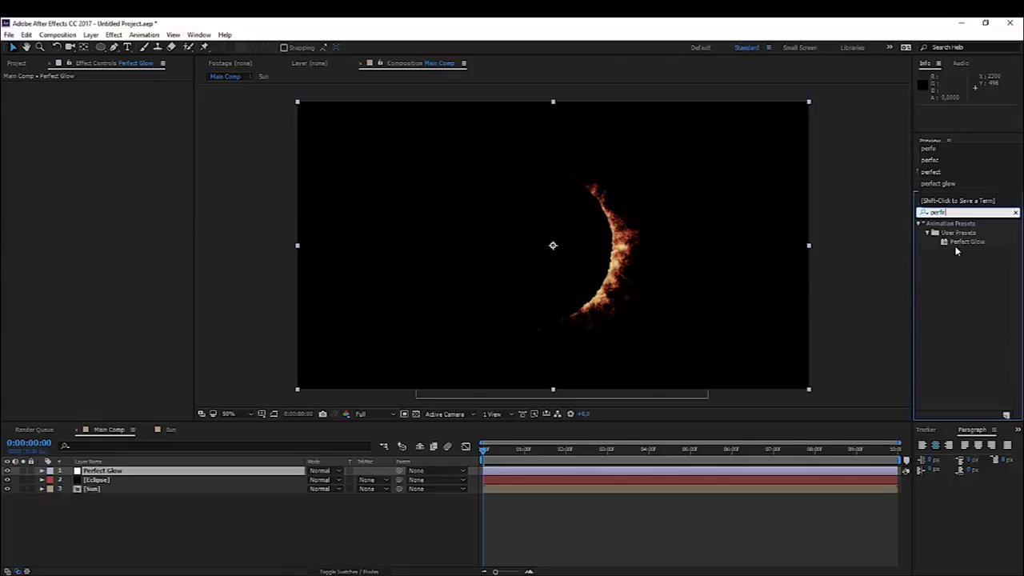
left_click_drag(960, 243, 120, 478)
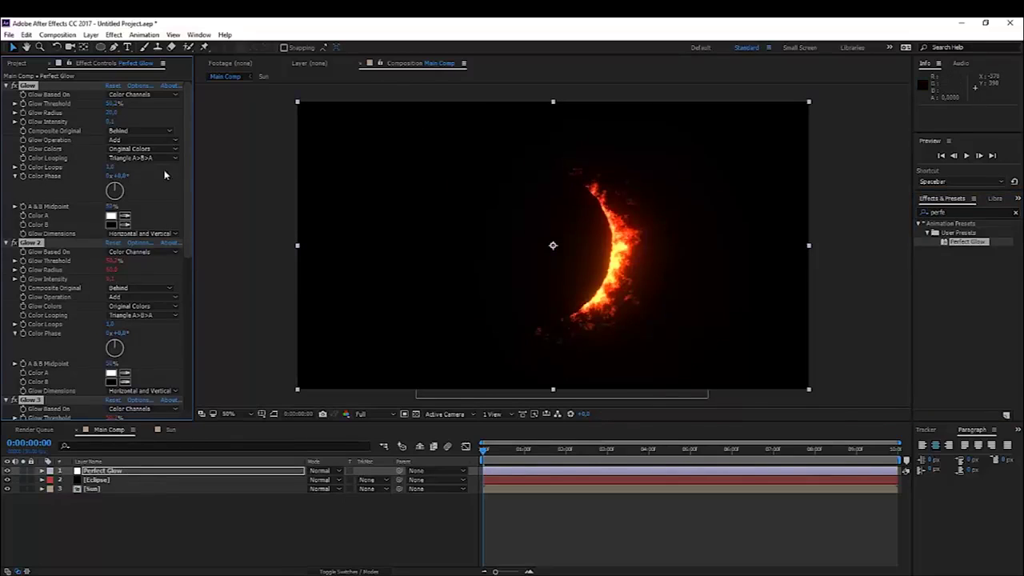
Step: Set the first Glow's Radius to 40 and Glow Intensity to 0.1
left_click(112, 122)
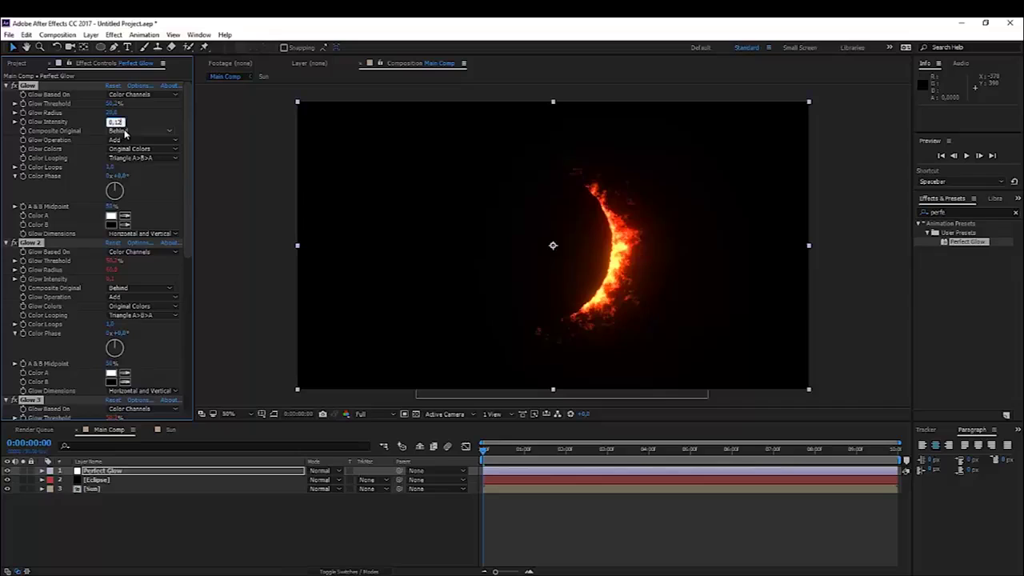
key("Return")
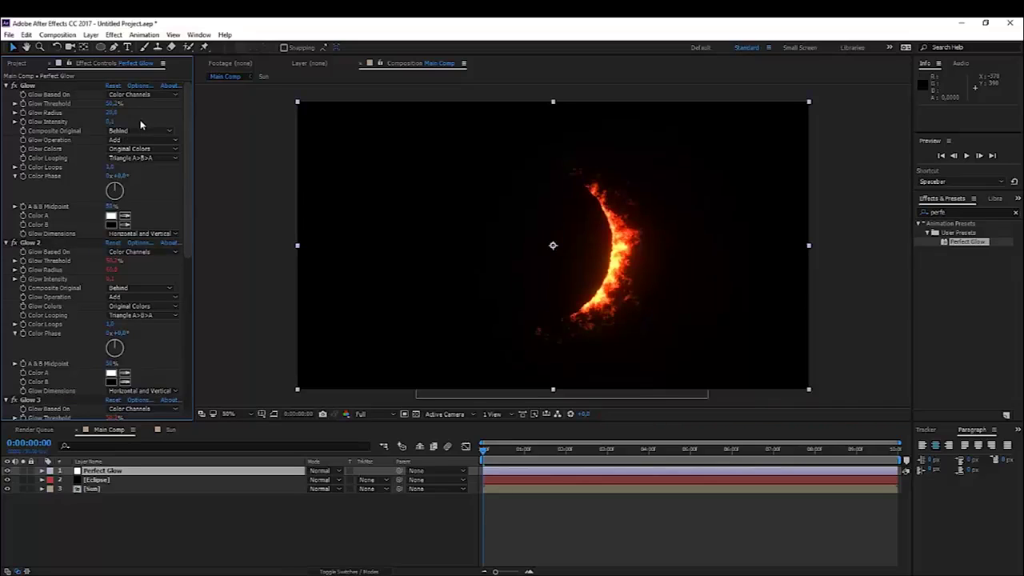
left_click(112, 113)
key("Return")
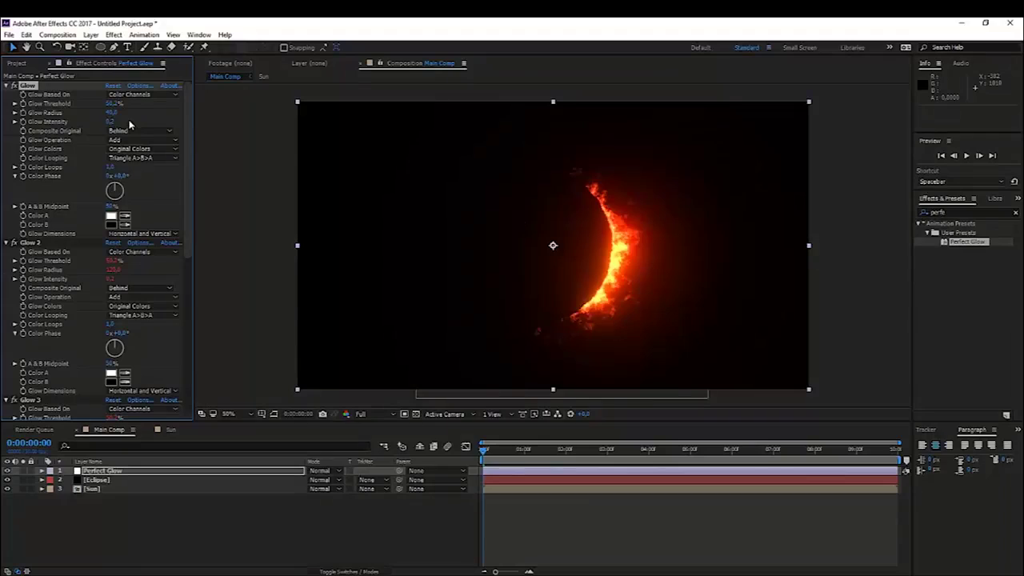
left_click(109, 121)
type("0,1")
key("Return")
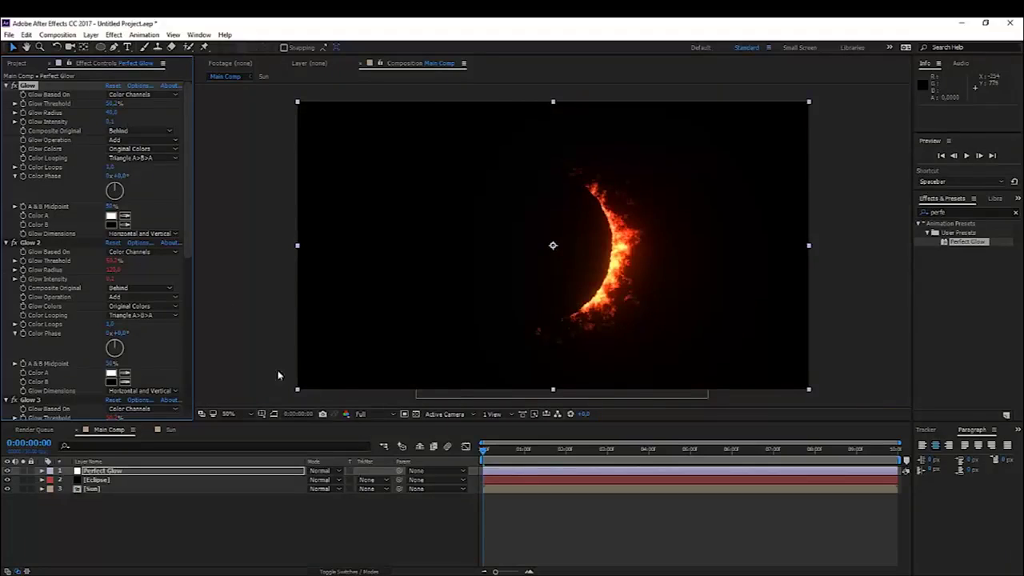
Step: Toggle the Perfect Glow layer's visibility off and on to compare the glow
left_click(8, 471)
left_click(8, 471)
left_click(8, 471)
left_click(8, 471)
left_click(133, 517)
scroll(350, 304, "down", 2)
scroll(364, 348, "up", 2)
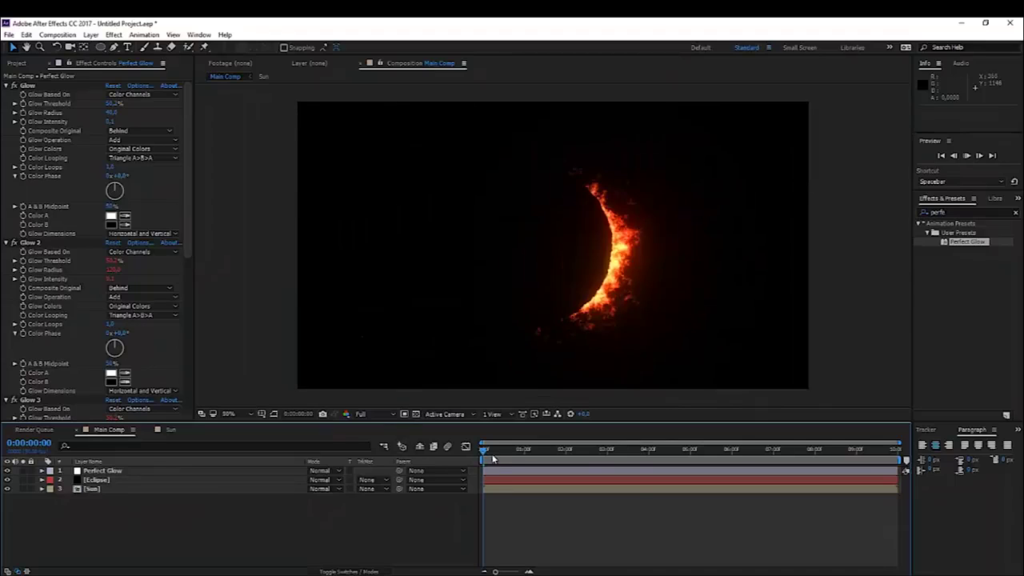
Step: Keyframe Eclipse's Position from covering the sun to shifted left at the clip end, then open Sun
left_click(124, 479)
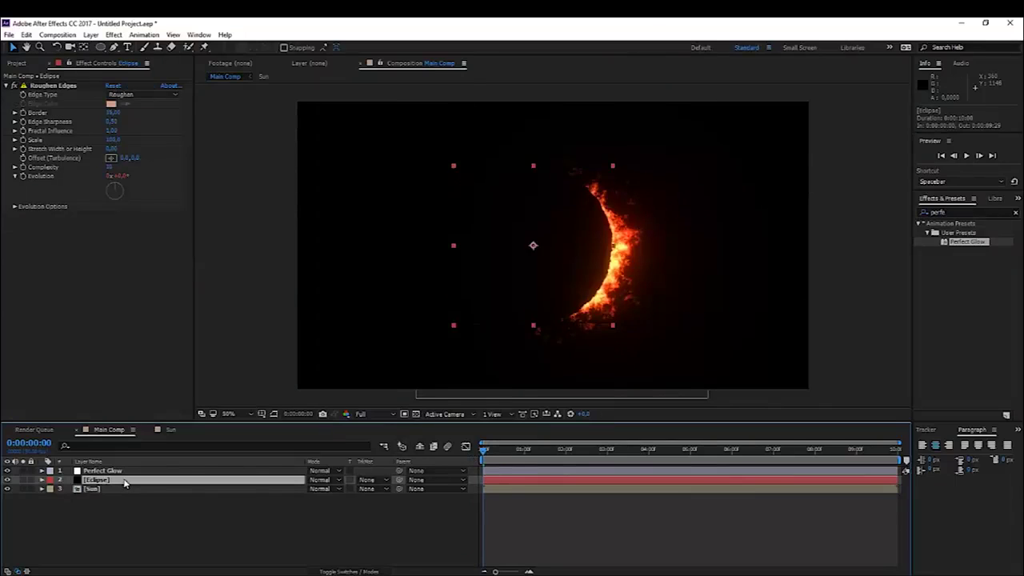
key("p")
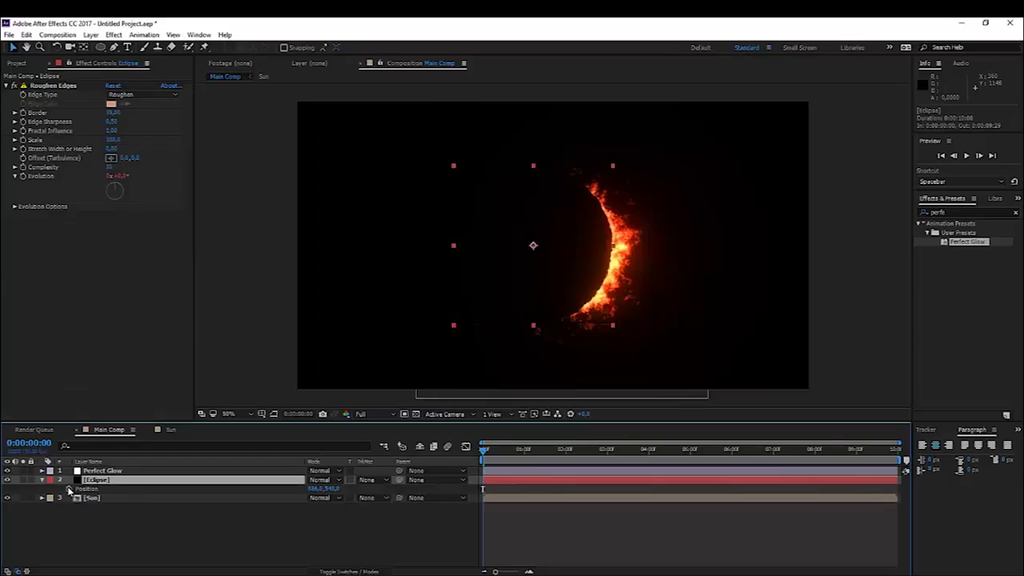
left_click(69, 489)
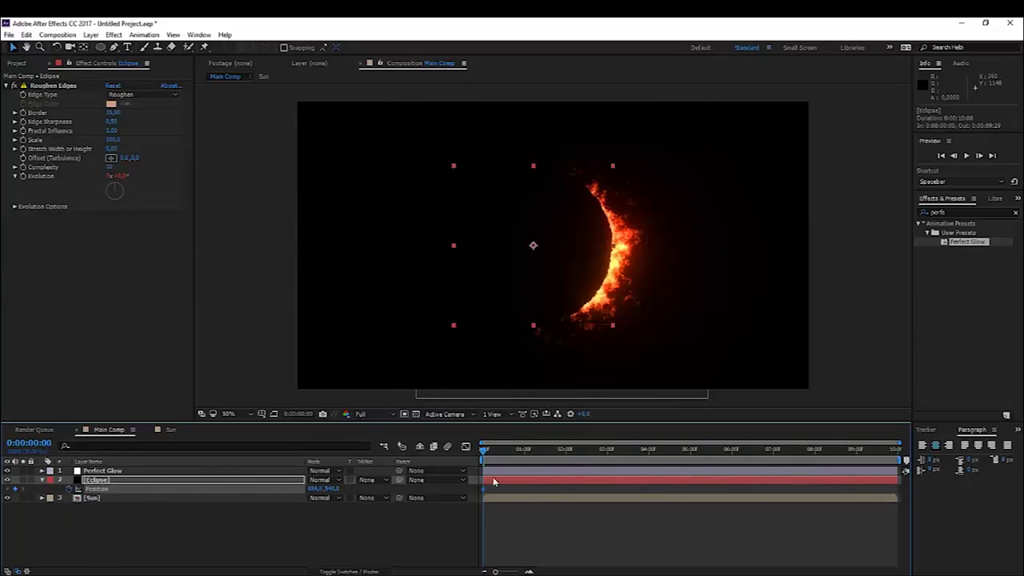
left_click_drag(581, 285, 602, 290)
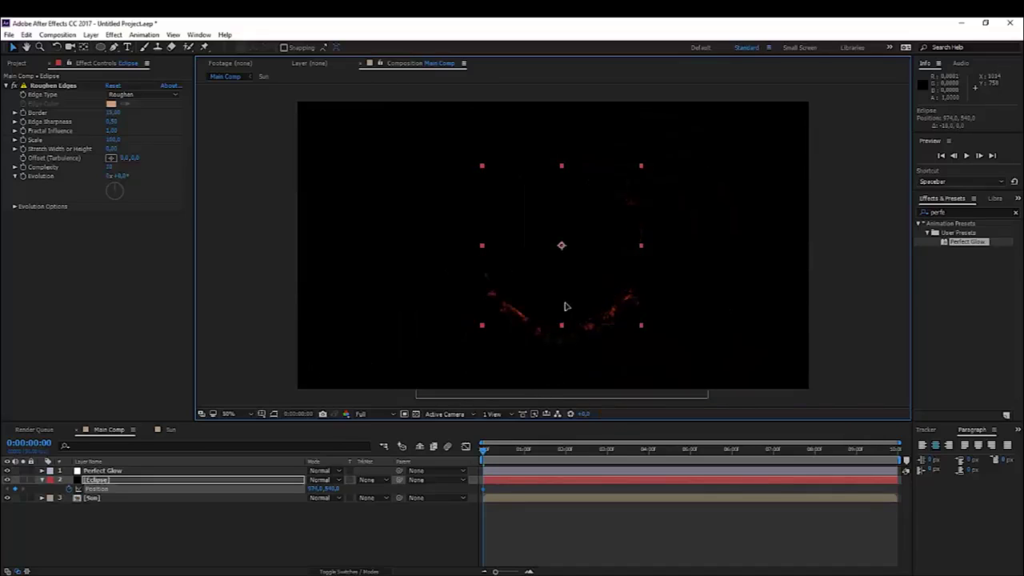
key("shift+Left")
key("shift+Left")
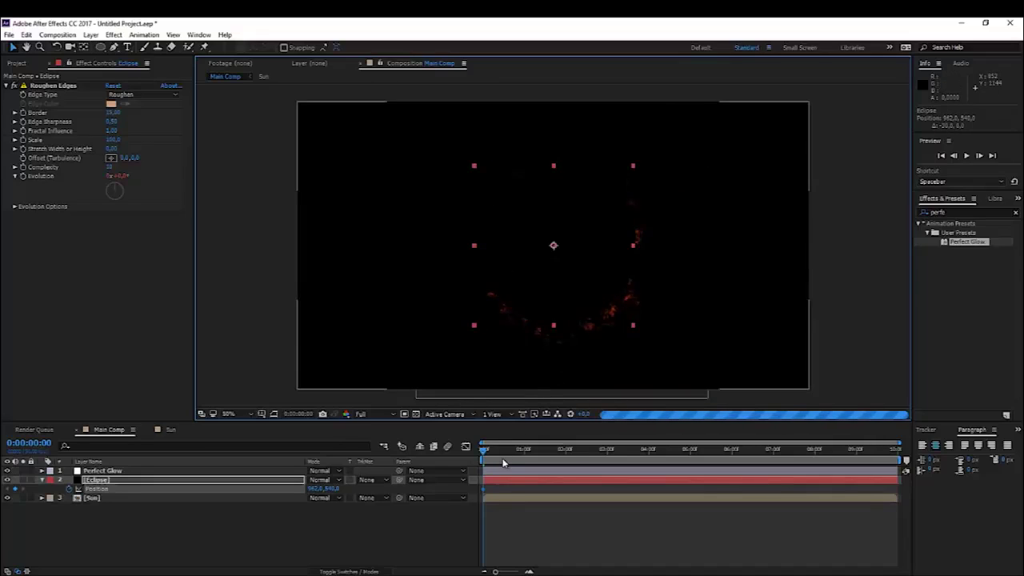
left_click_drag(518, 453, 900, 453)
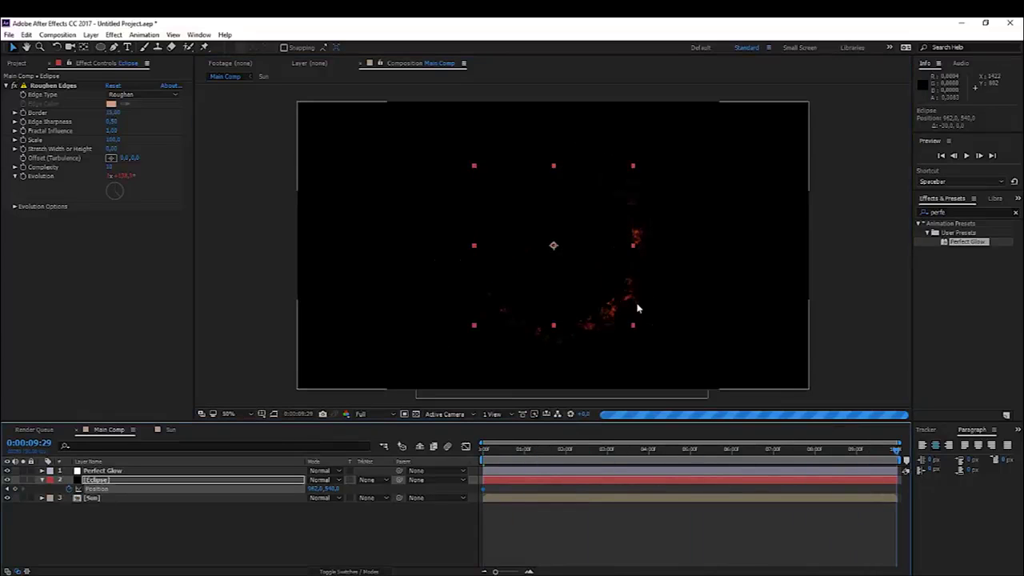
left_click_drag(592, 290, 569, 292)
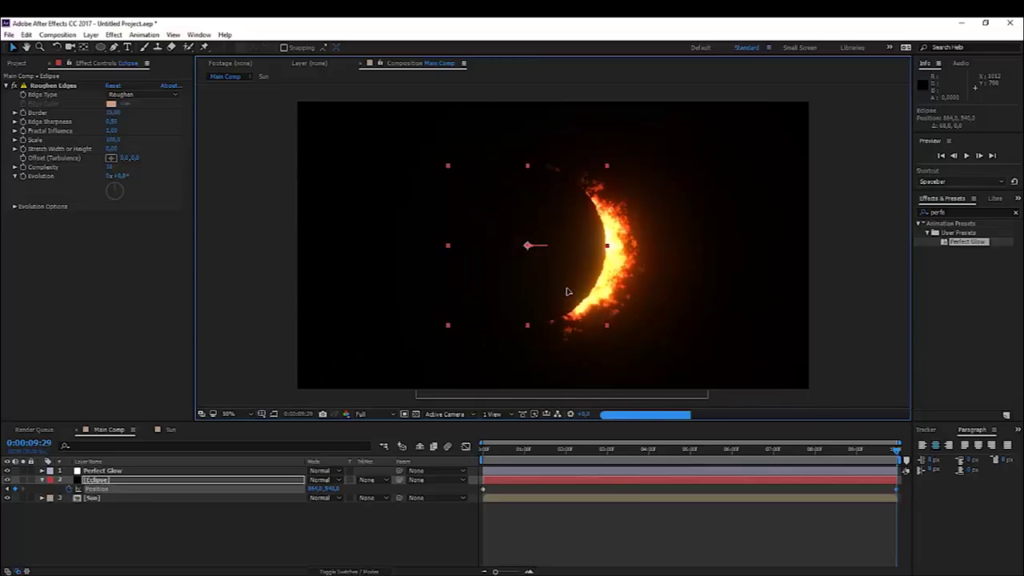
left_click(521, 508)
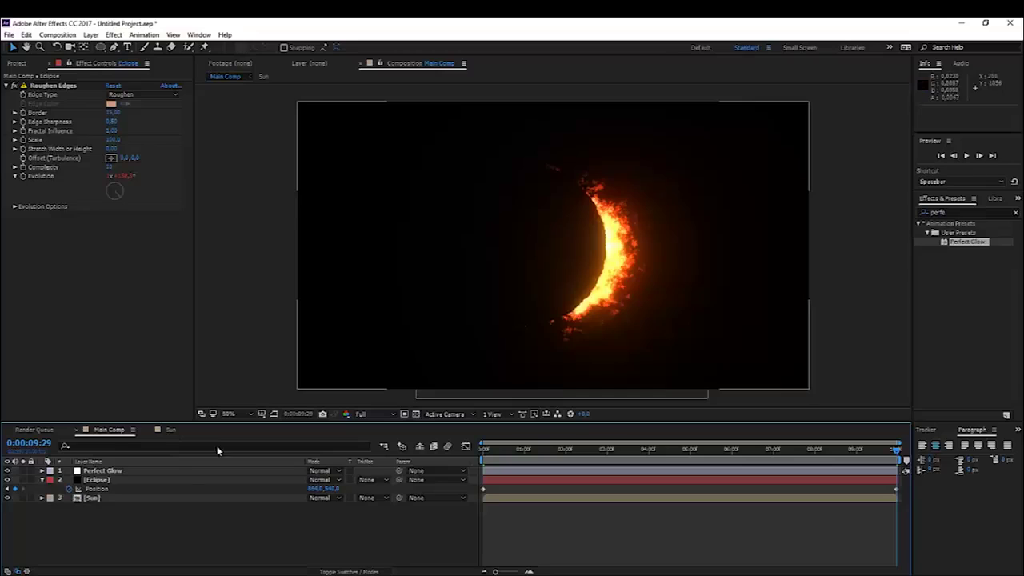
left_click(170, 430)
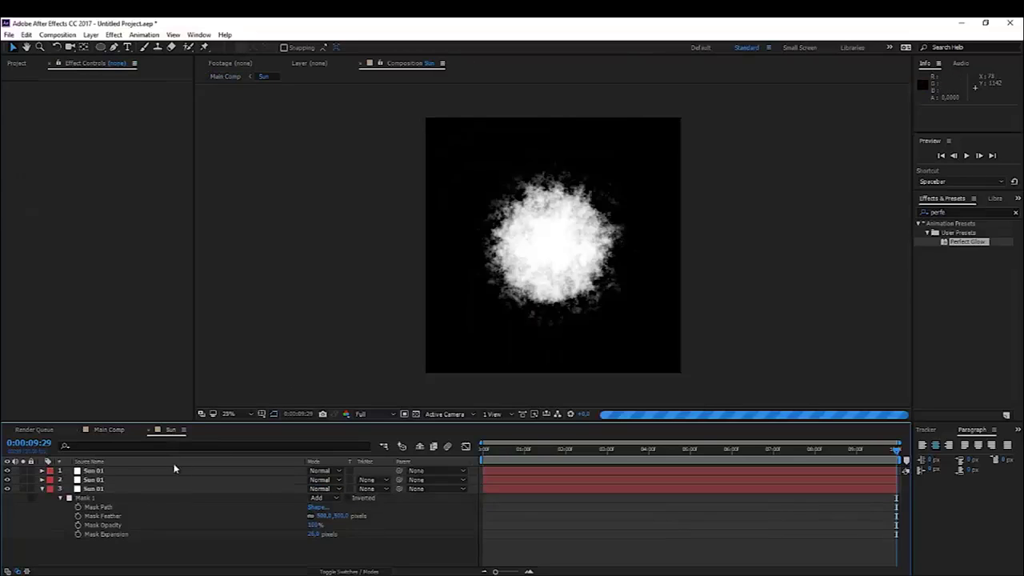
Step: Add an adjustment layer to the Sun comp and apply Curves from an effects search
left_click(42, 488)
right_click(64, 517)
mouse_move(126, 405)
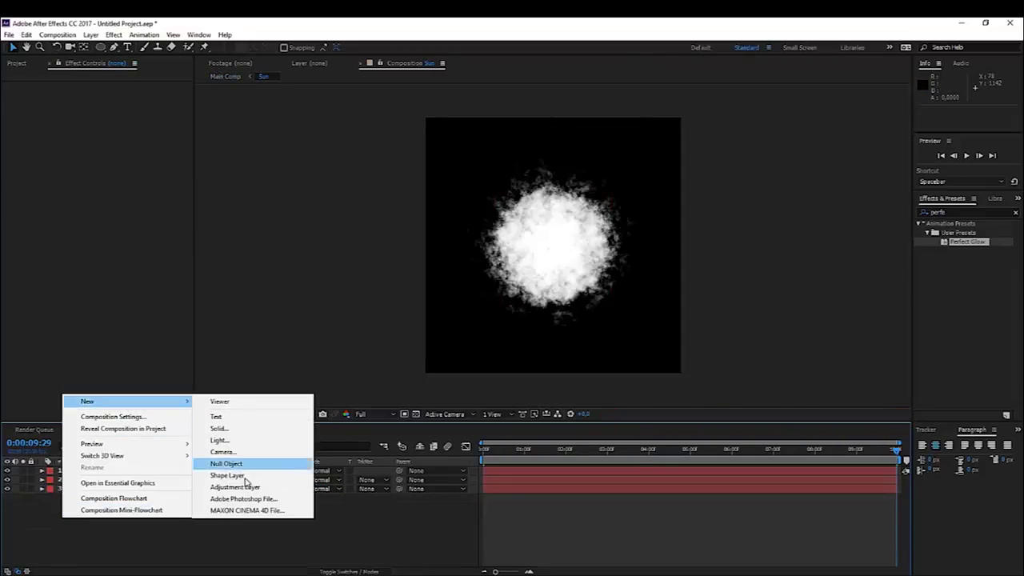
left_click(240, 485)
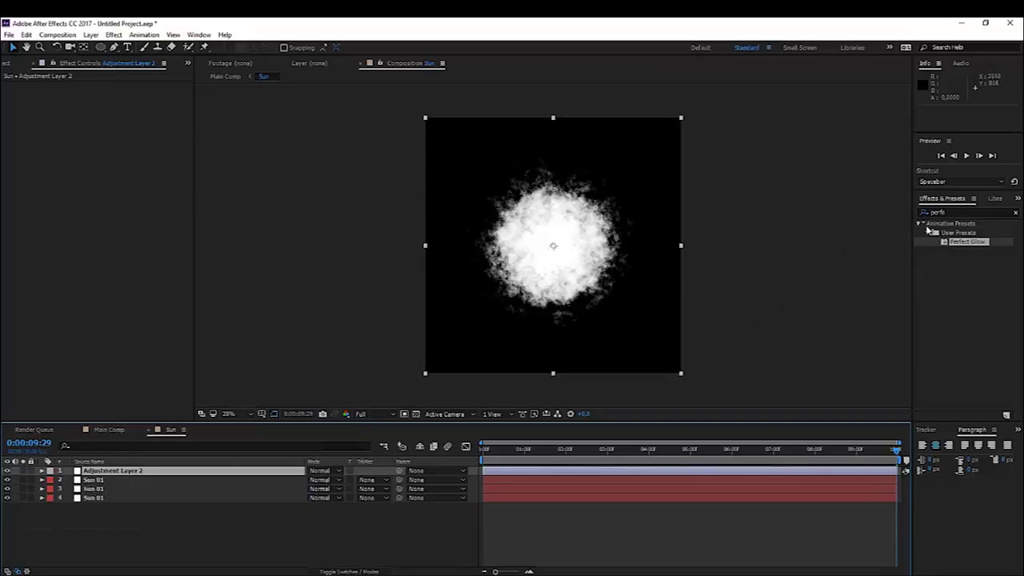
double_click(932, 212)
key("BackSpace")
type("cry")
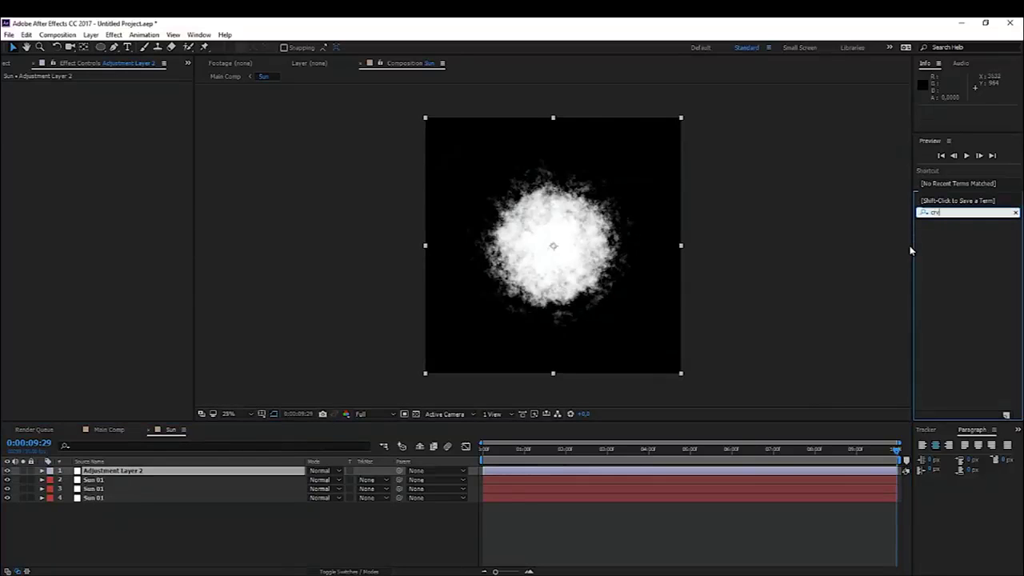
type("curv")
left_click_drag(957, 270, 115, 471)
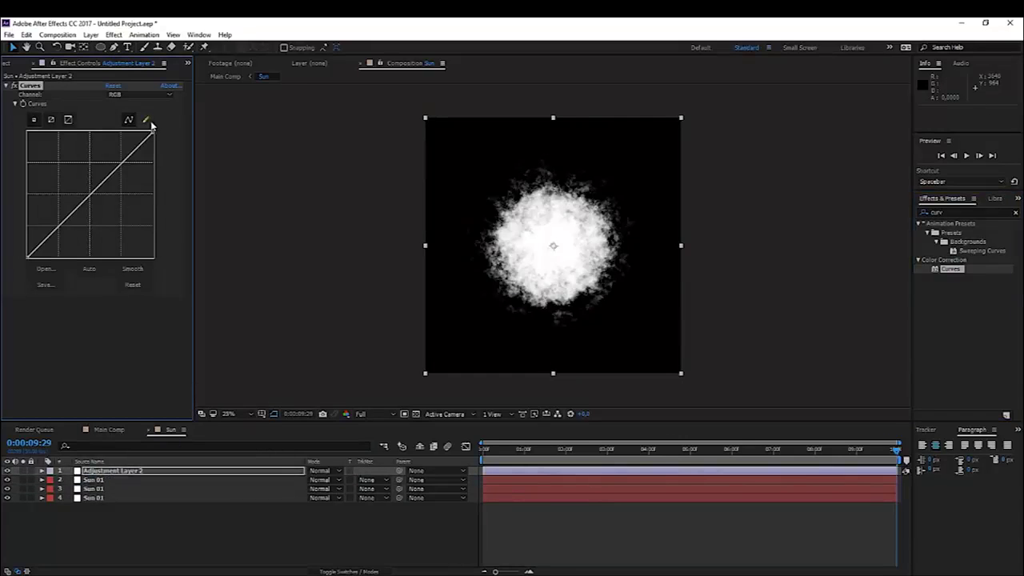
Step: Adjust the Curves shape, checking the eclipse in Main Comp, and add a subtle shadow bend
left_click_drag(153, 133, 182, 183)
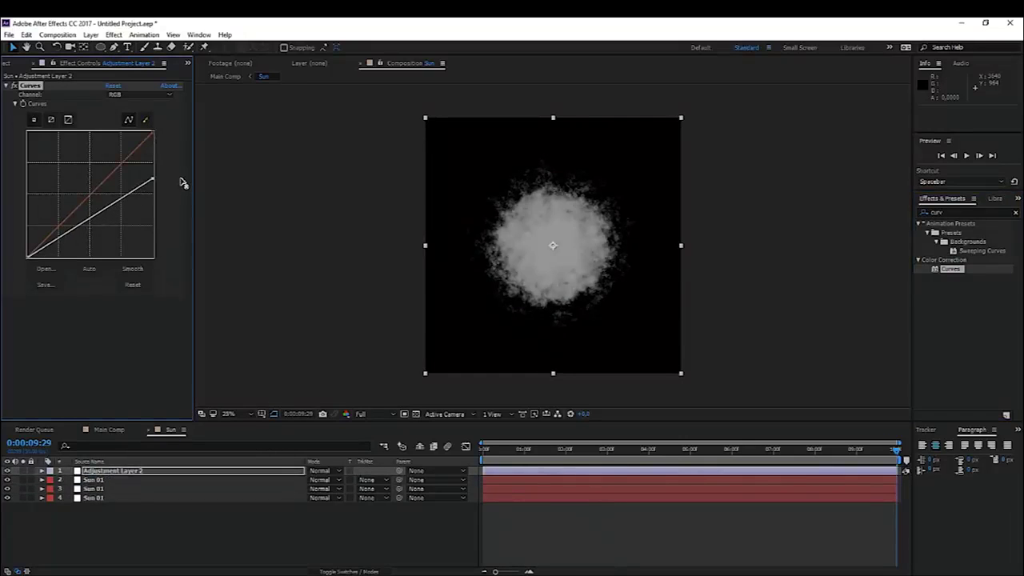
left_click(112, 433)
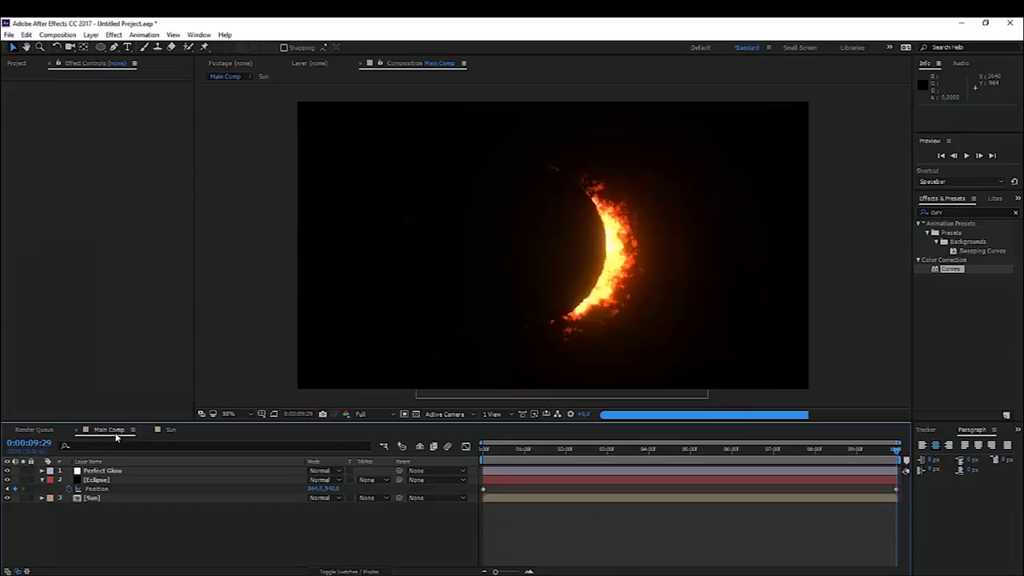
left_click(170, 431)
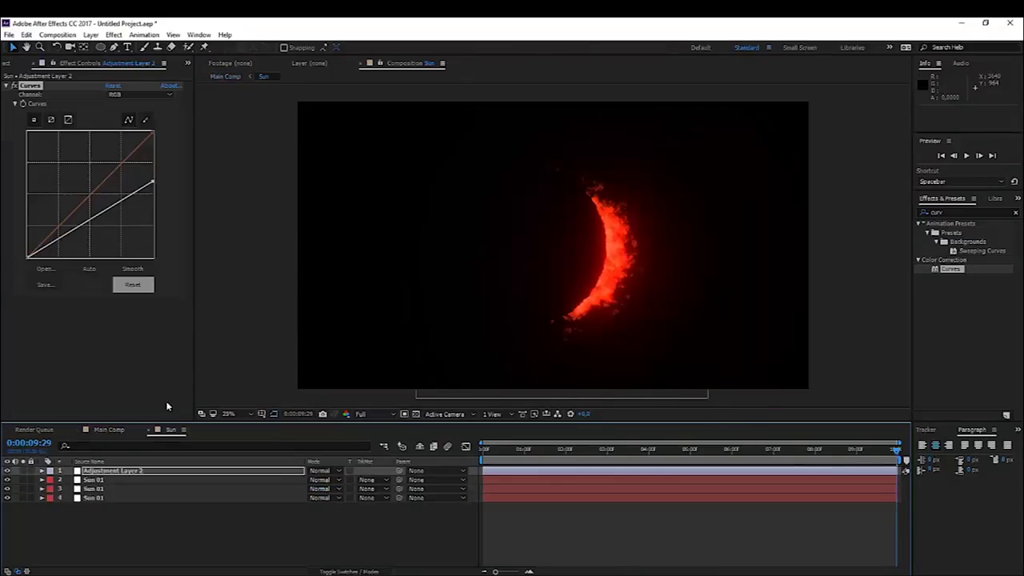
left_click_drag(153, 181, 182, 148)
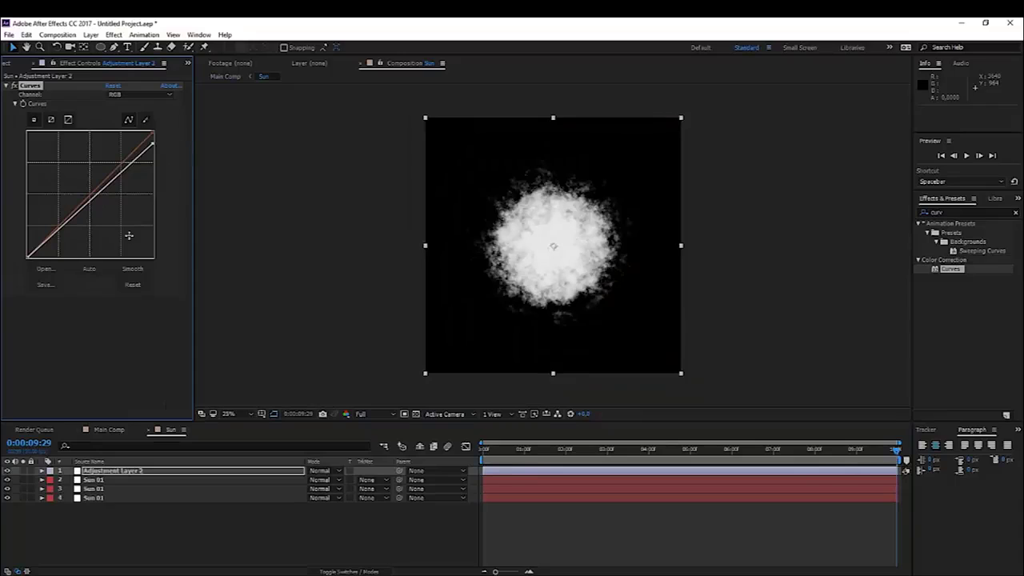
left_click(108, 430)
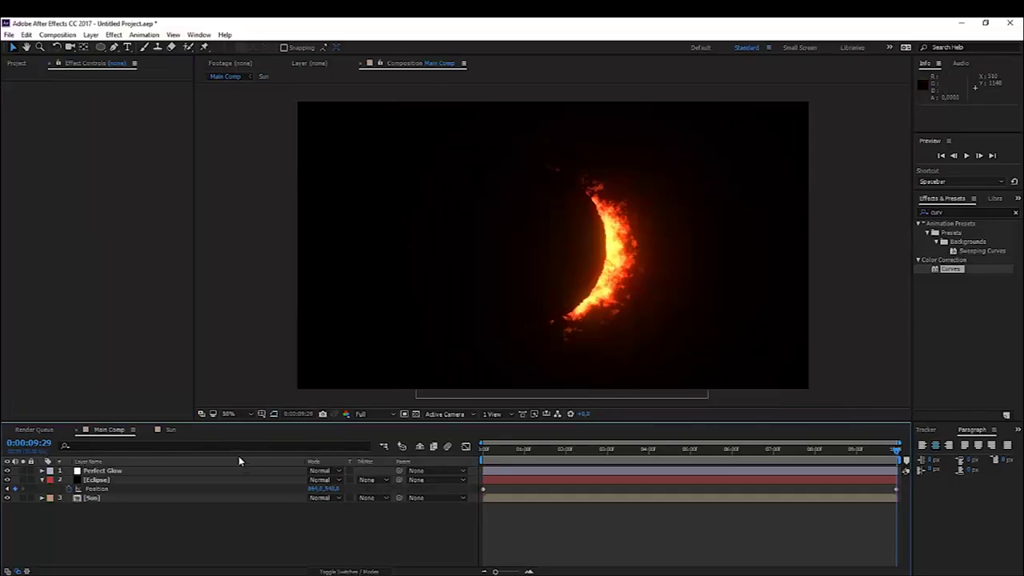
left_click(170, 430)
left_click(150, 142)
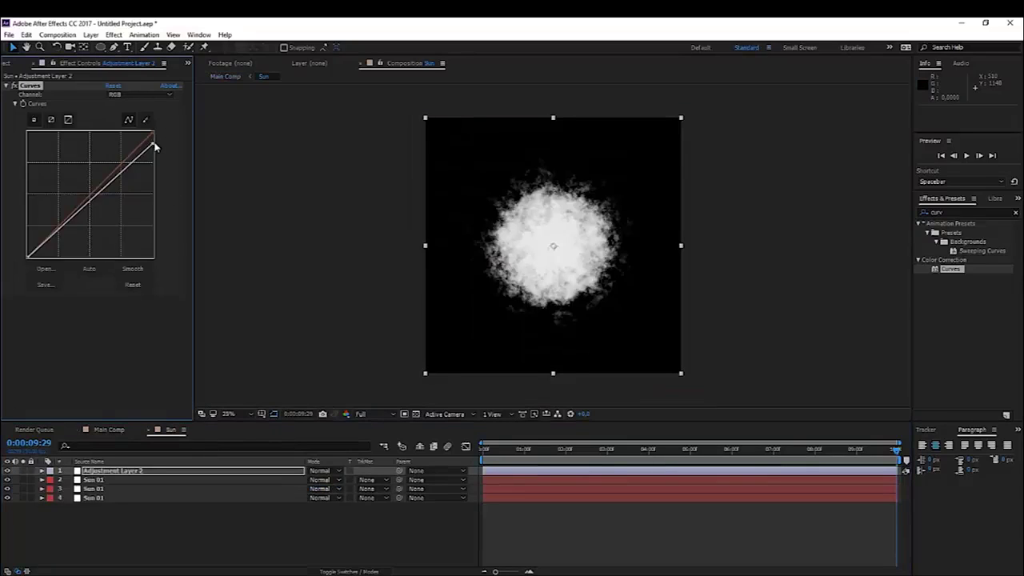
left_click_drag(85, 210, 73, 229)
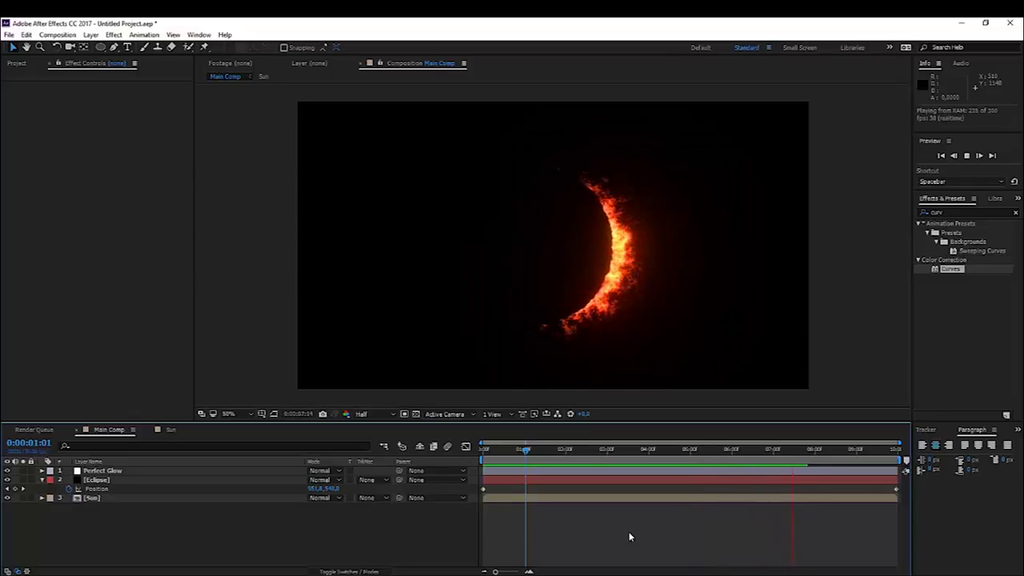
left_click(797, 453)
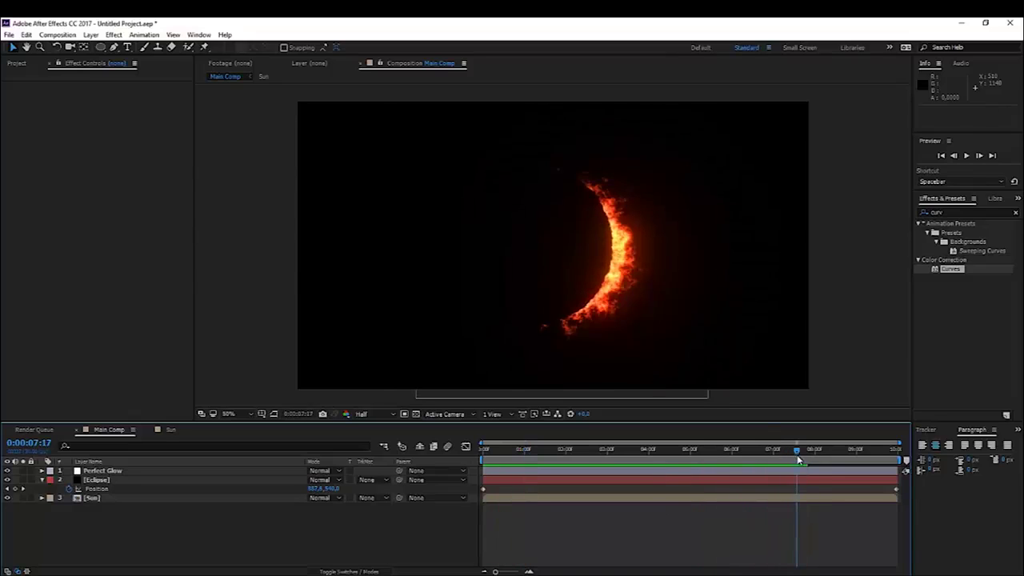